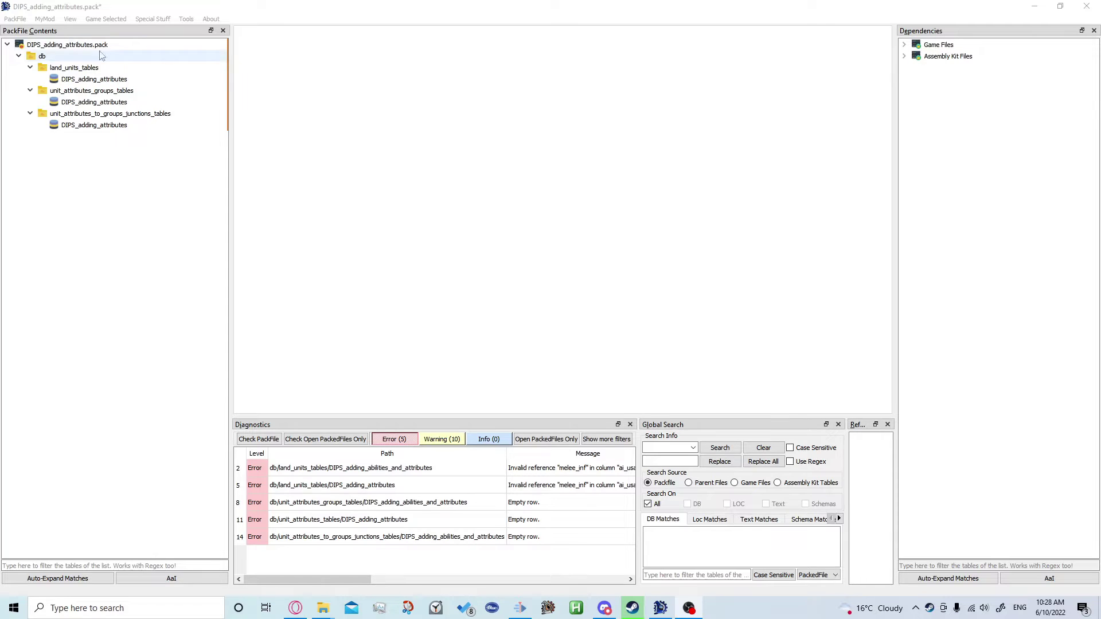
- Begin a new MyMod from the MyMod menu, then cancel it
{"action": "left_click", "coordinate": [48, 23]}
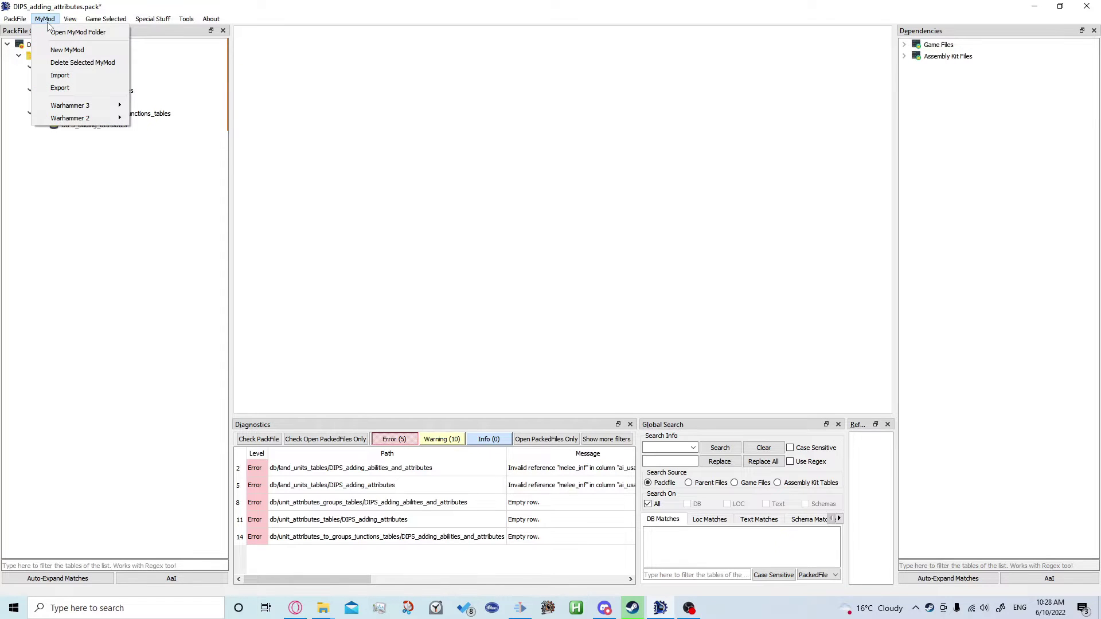
{"action": "left_click", "coordinate": [66, 51]}
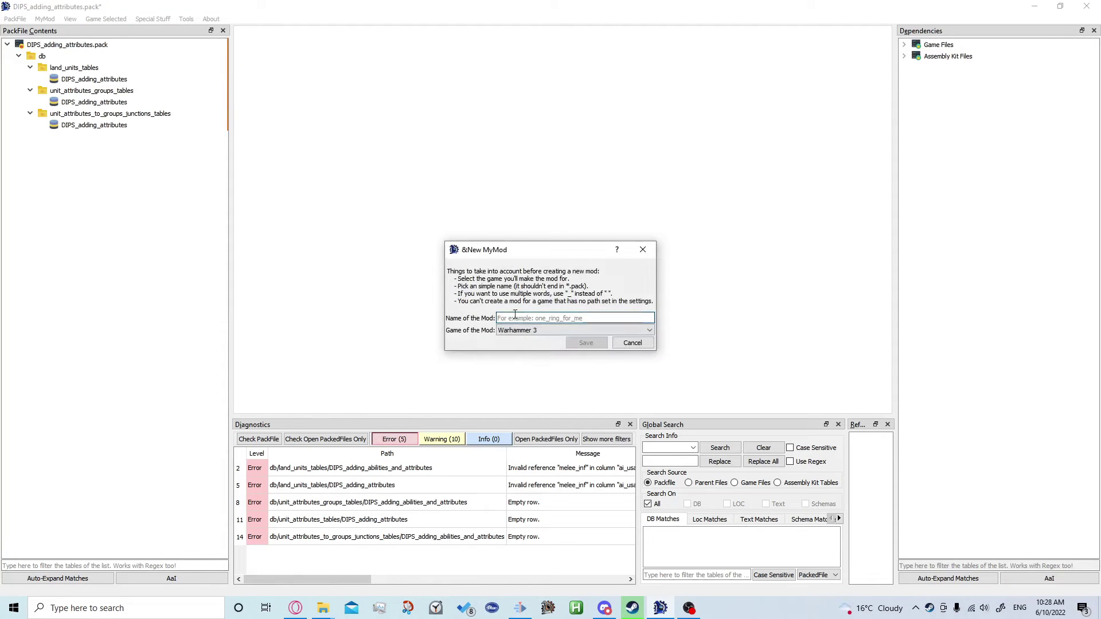
{"action": "left_click", "coordinate": [643, 249]}
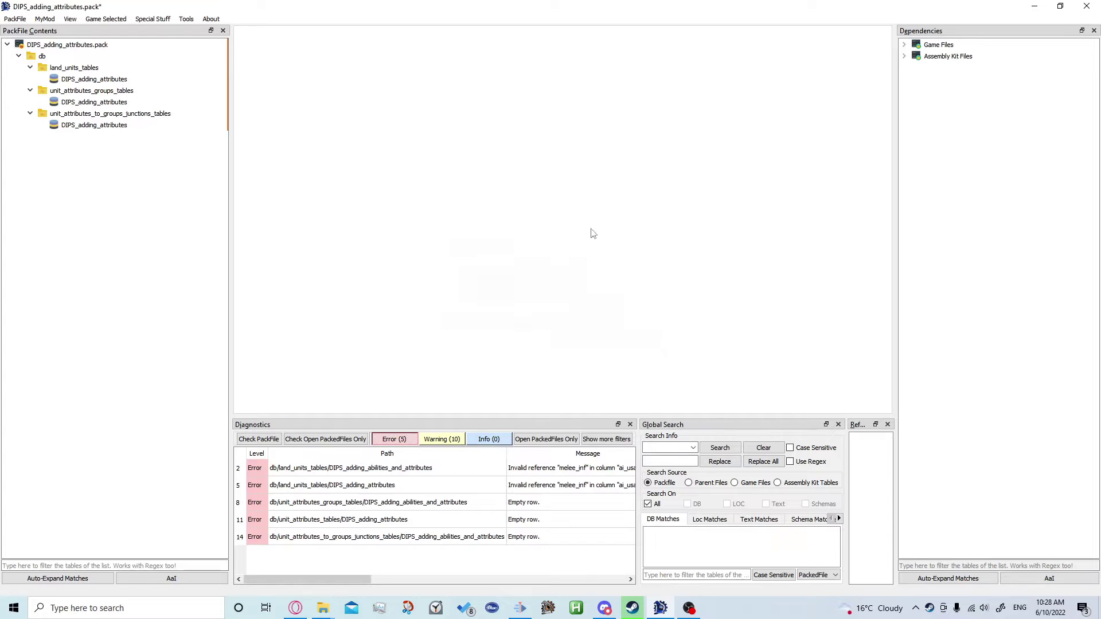
- From the pack root, create a land_units_tables DB table named DIPS_adding_attributes
{"action": "left_click", "coordinate": [45, 45]}
{"action": "right_click", "coordinate": [51, 43]}
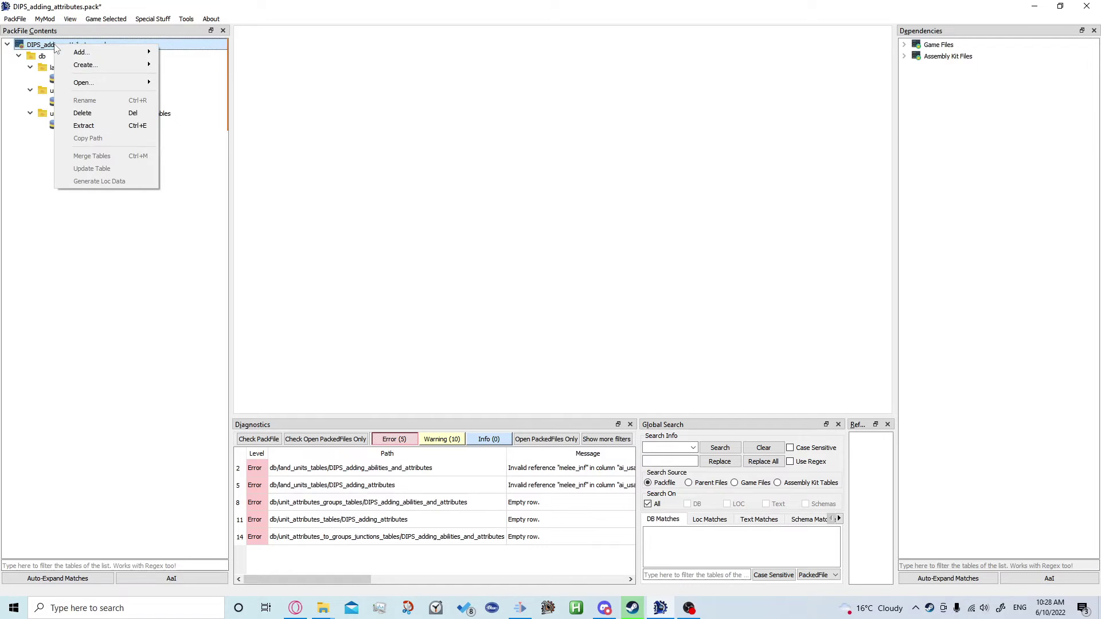
{"action": "mouse_move", "coordinate": [85, 65]}
{"action": "left_click", "coordinate": [189, 91]}
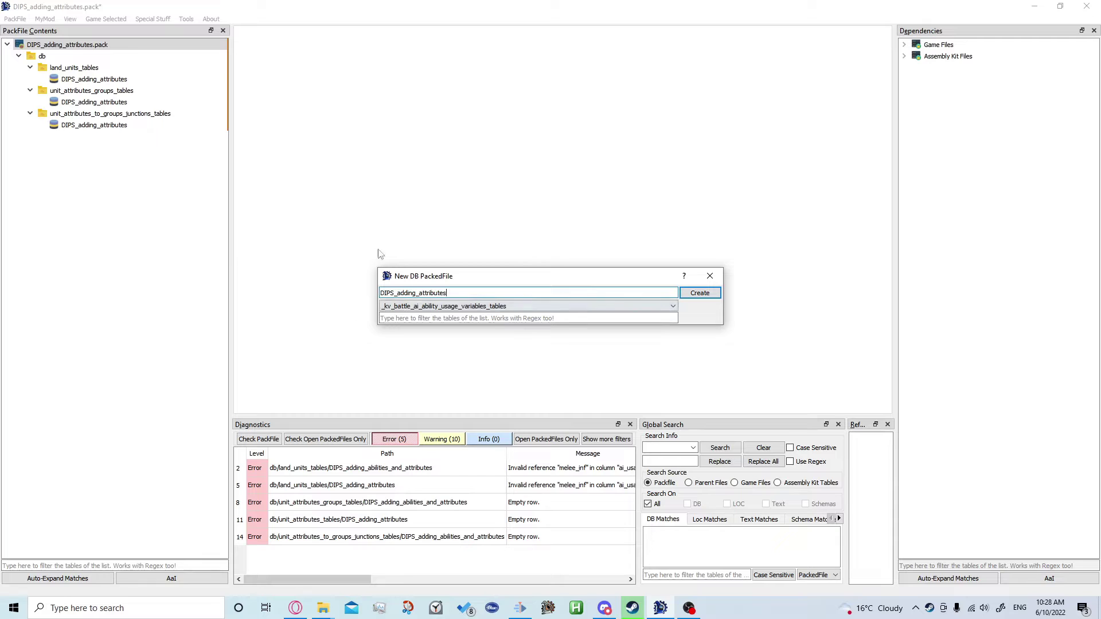
{"action": "left_click", "coordinate": [452, 292]}
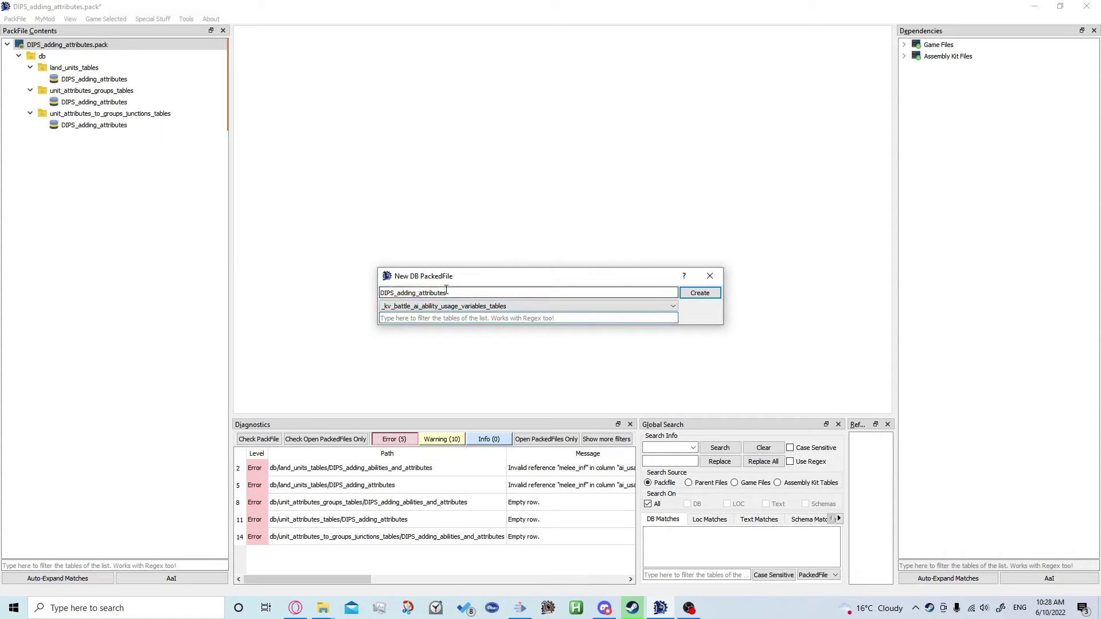
{"action": "double_click", "coordinate": [453, 293]}
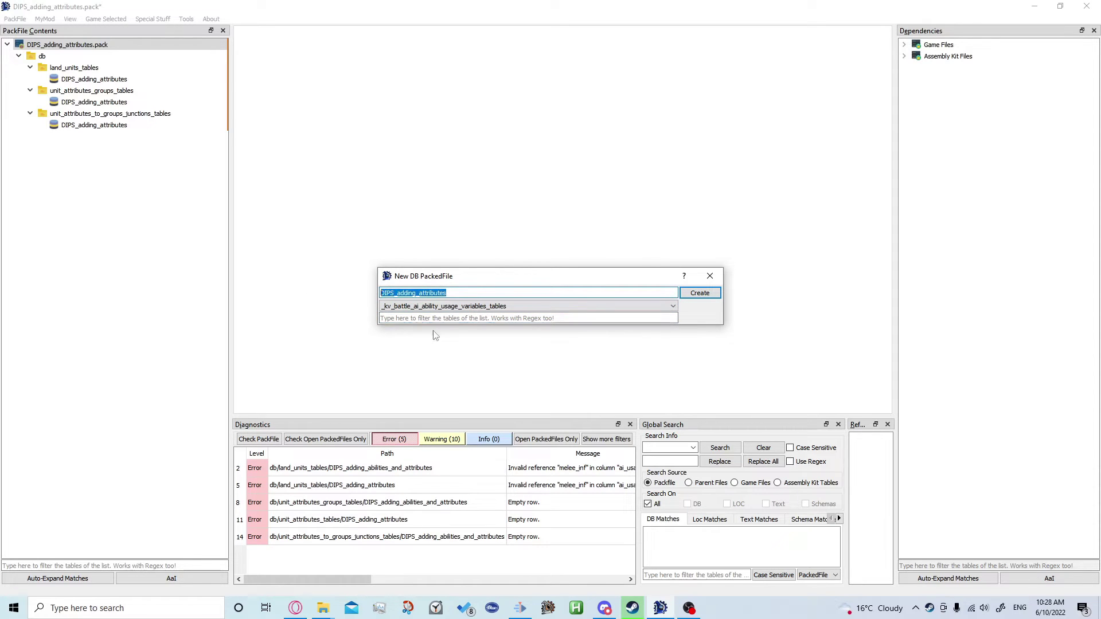
{"action": "left_click", "coordinate": [410, 318]}
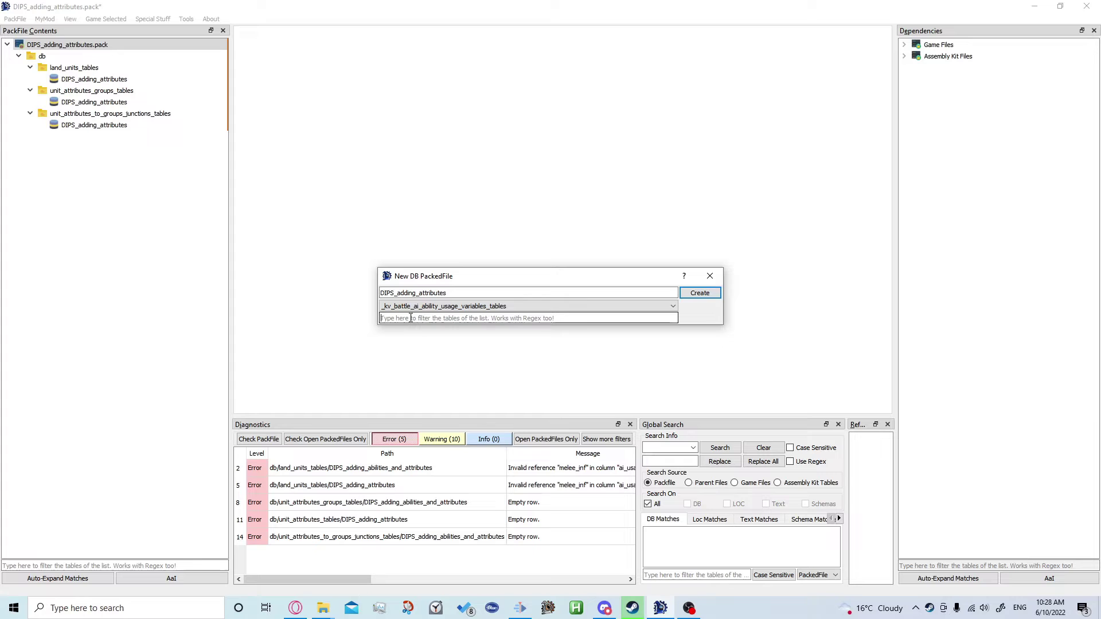
{"action": "type", "text": "land"}
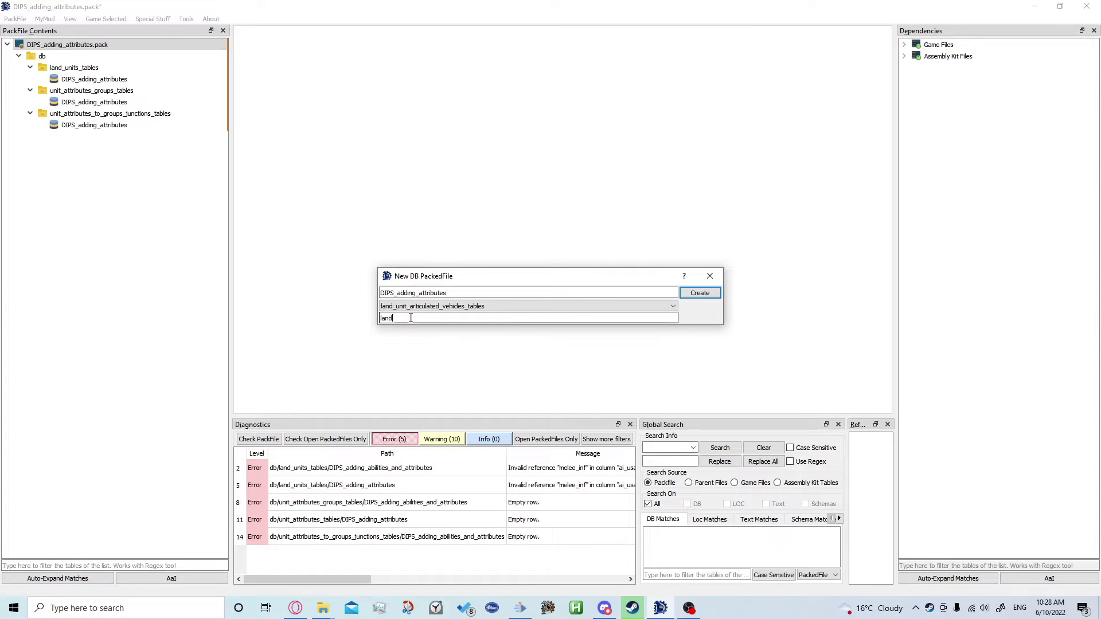
{"action": "type", "text": "_unit"}
{"action": "left_click", "coordinate": [413, 307]}
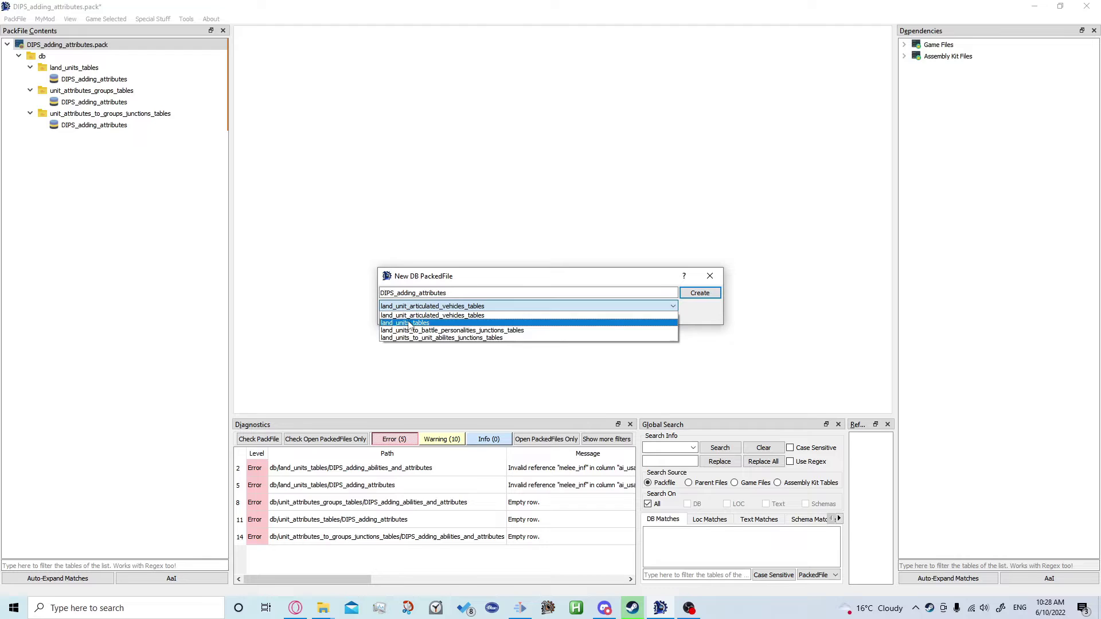
{"action": "left_click", "coordinate": [408, 322]}
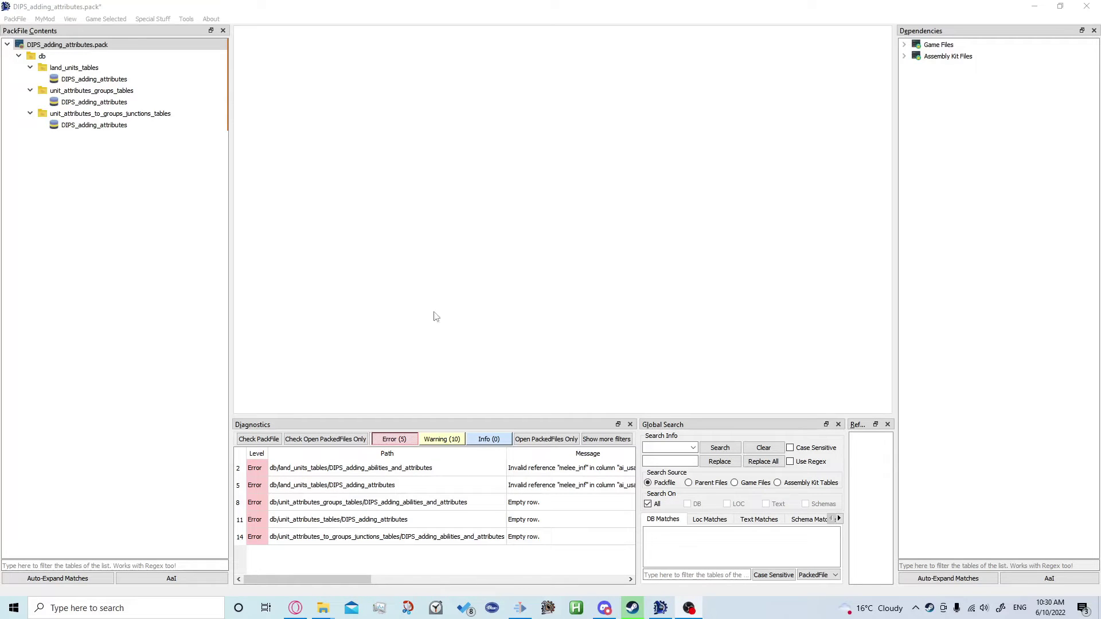
- Open the game's land_units data table from Dependencies, filtered by 'land_un'
{"action": "left_click", "coordinate": [67, 82]}
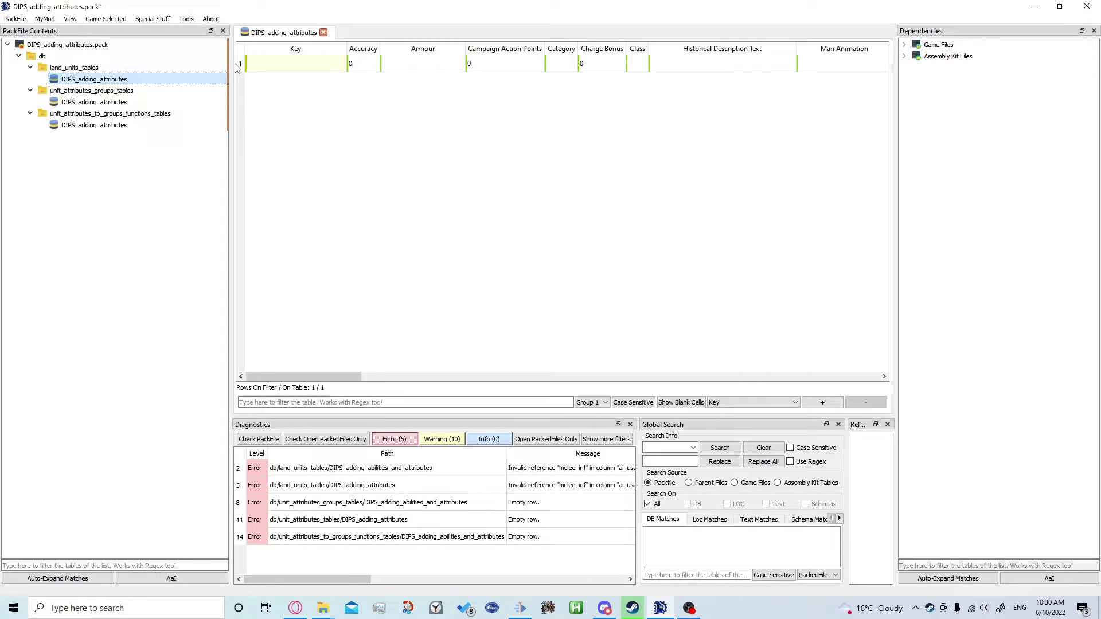
{"action": "right_click", "coordinate": [350, 123]}
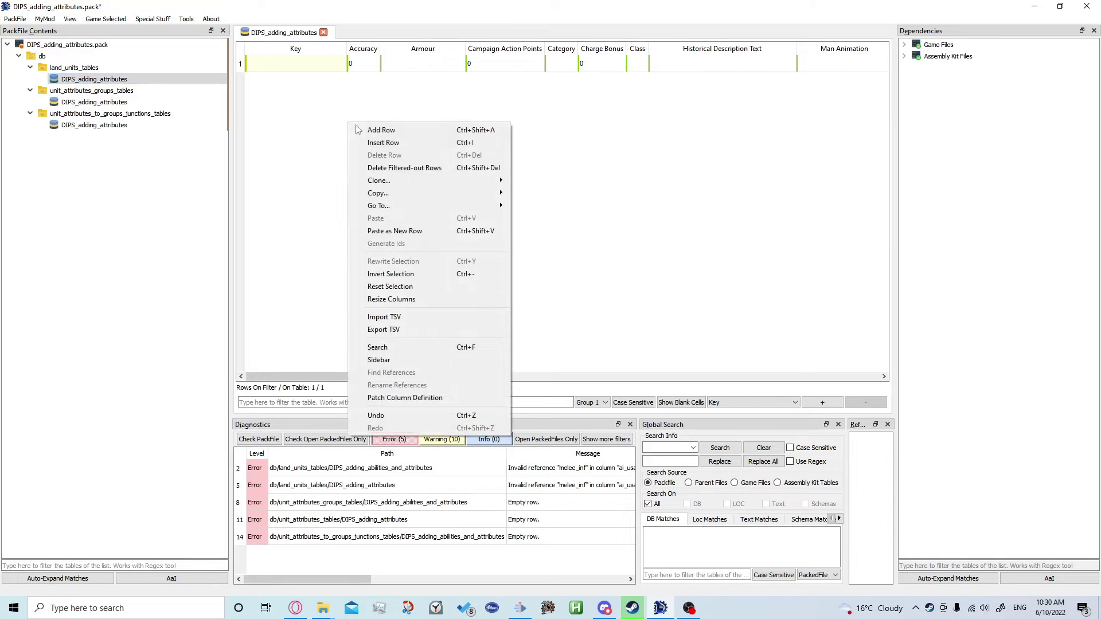
{"action": "left_click", "coordinate": [291, 98]}
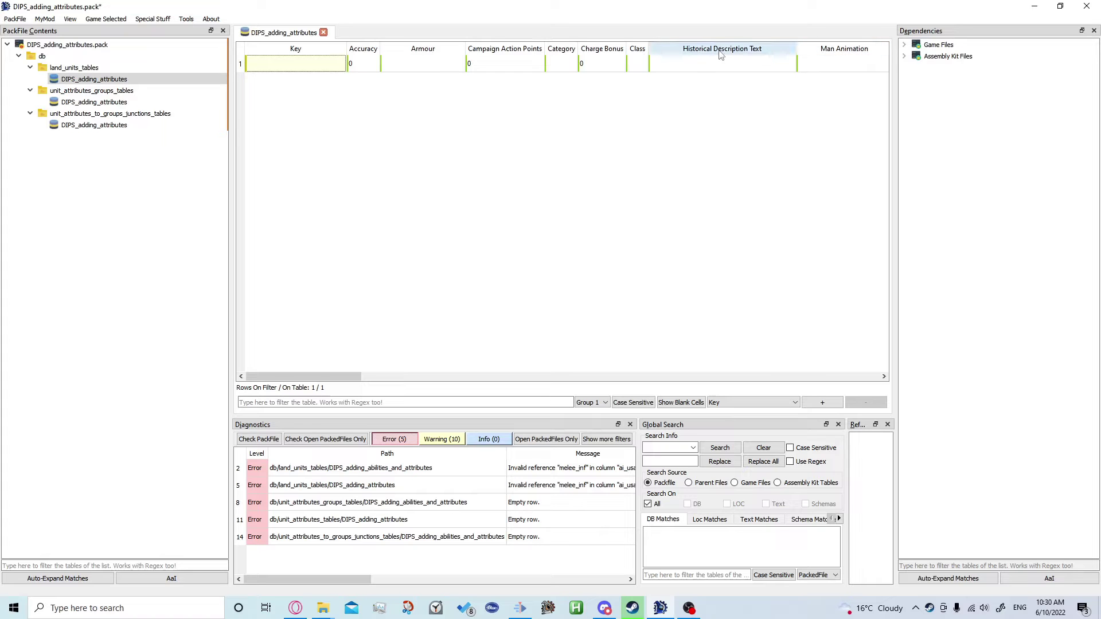
{"action": "left_click", "coordinate": [904, 44]}
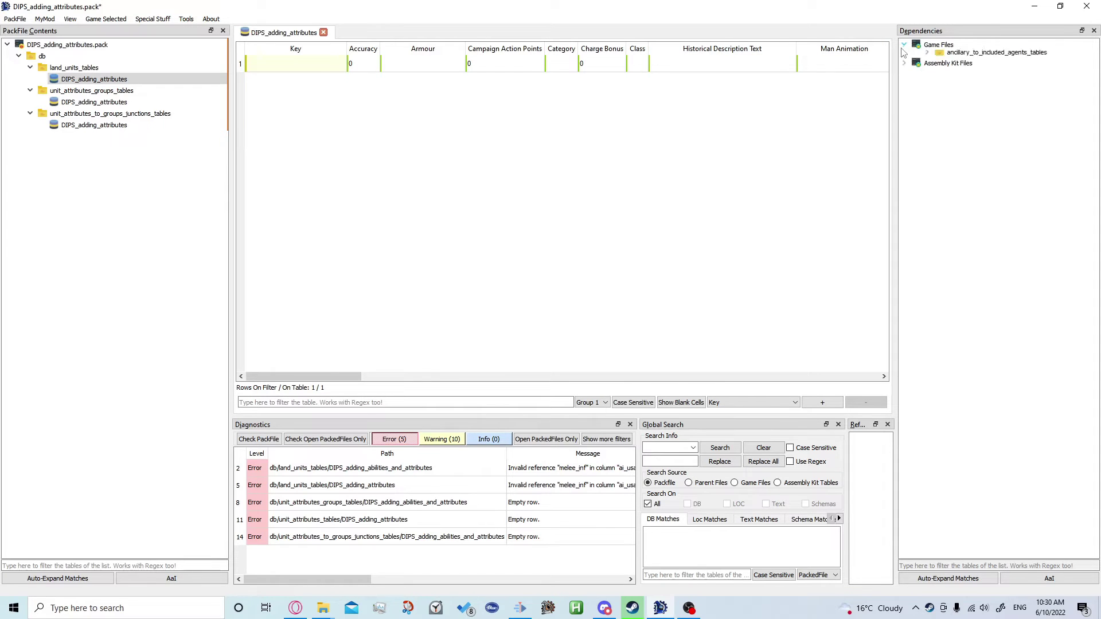
{"action": "left_click", "coordinate": [934, 567]}
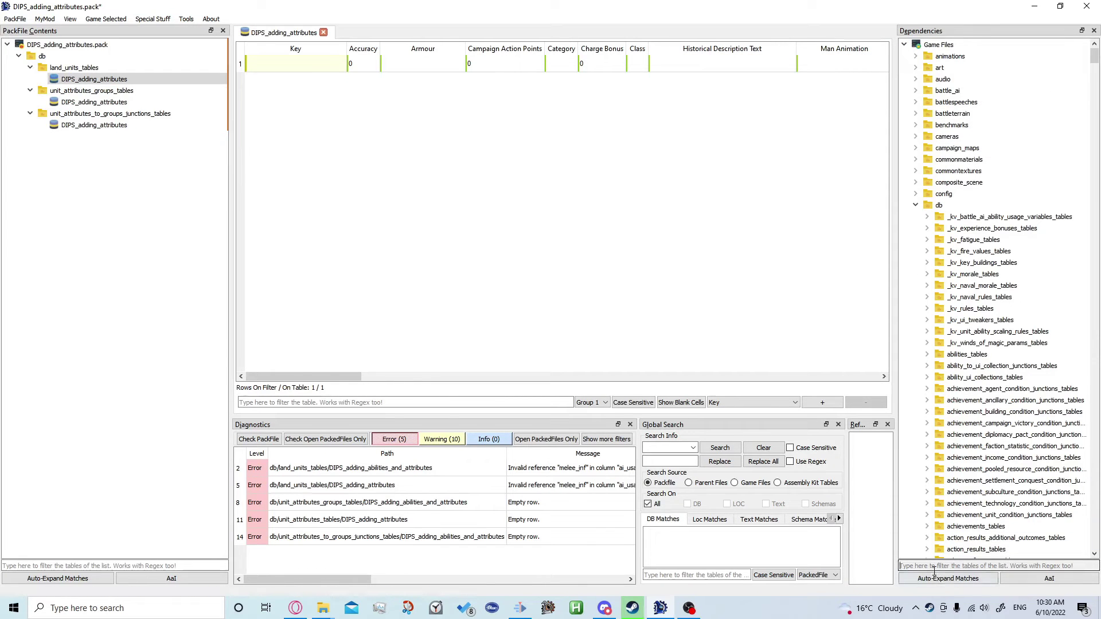
{"action": "type", "text": "land"}
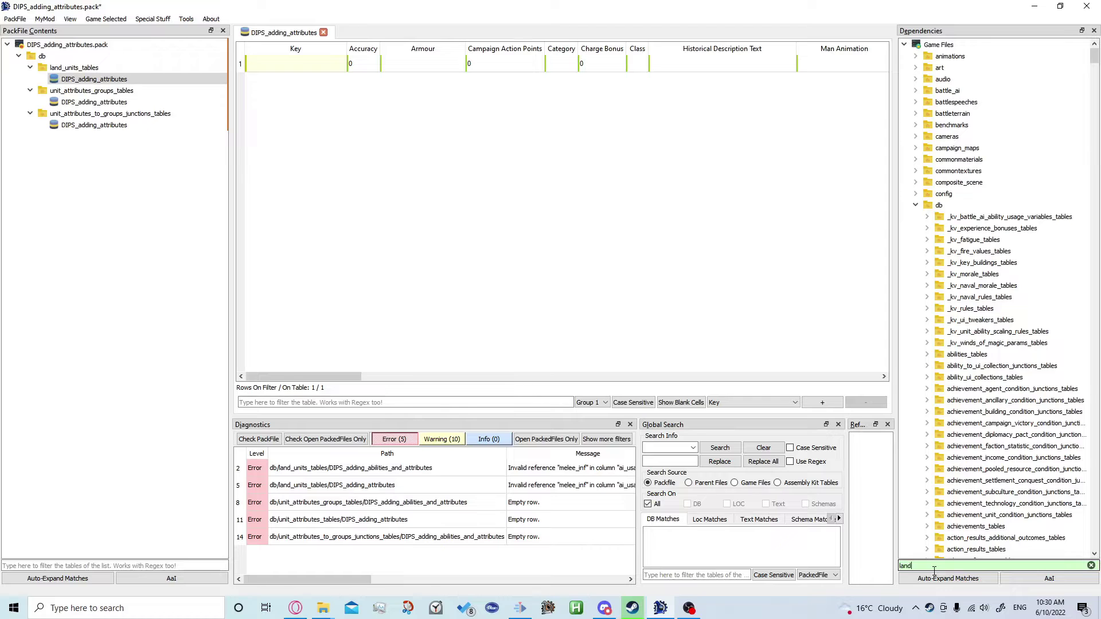
{"action": "type", "text": "_units"}
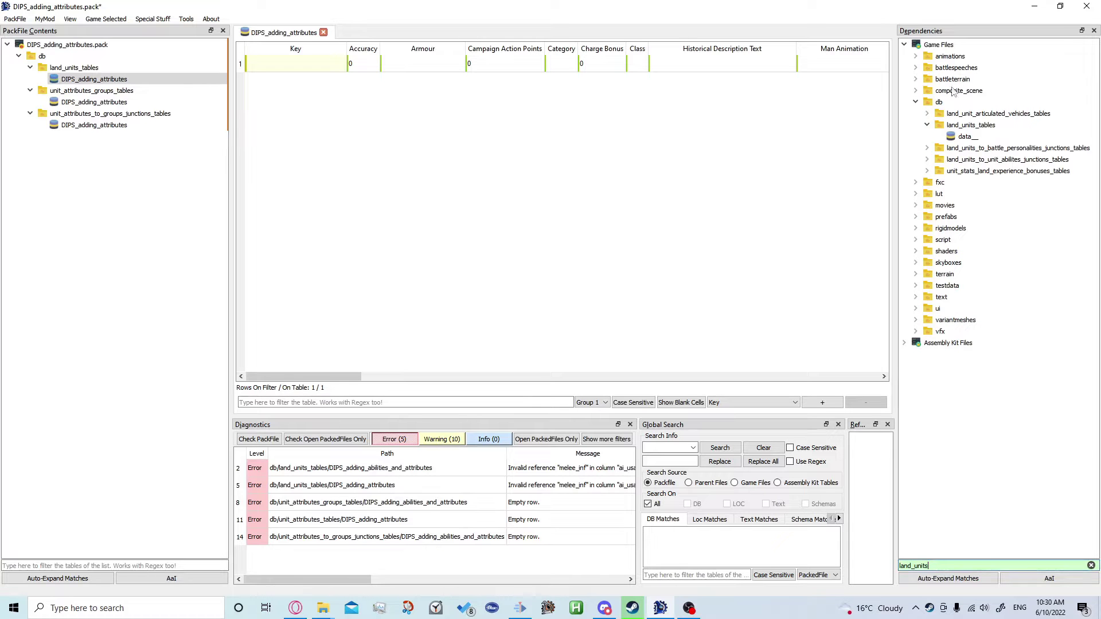
{"action": "double_click", "coordinate": [965, 79]}
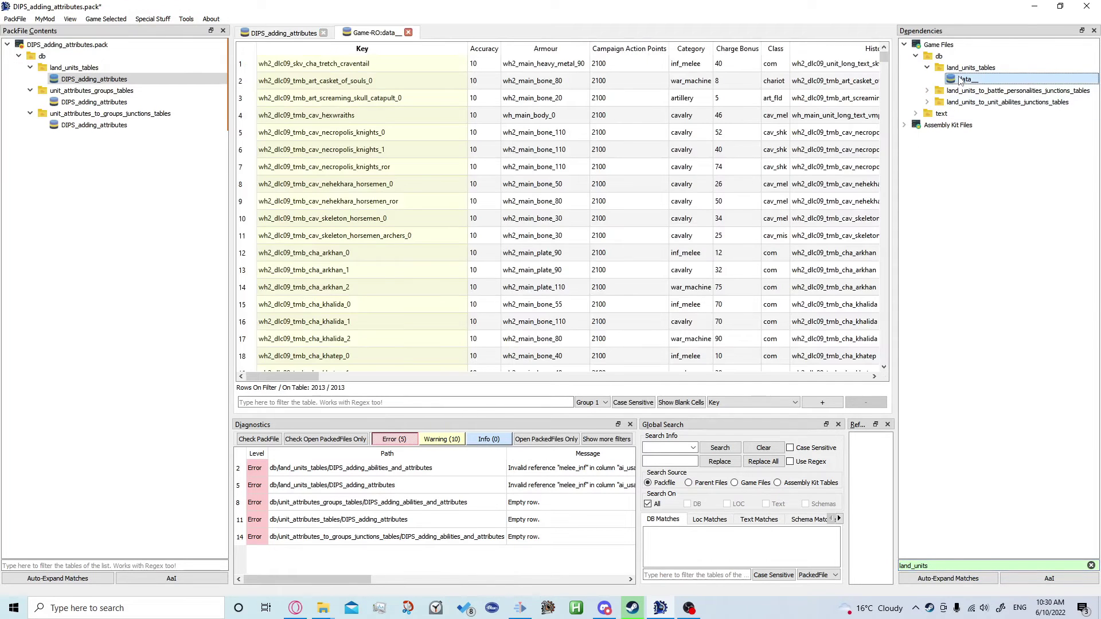
- Filter the rows for 'skar' and select Skarbrand's entire row to copy it
{"action": "left_click", "coordinate": [345, 401]}
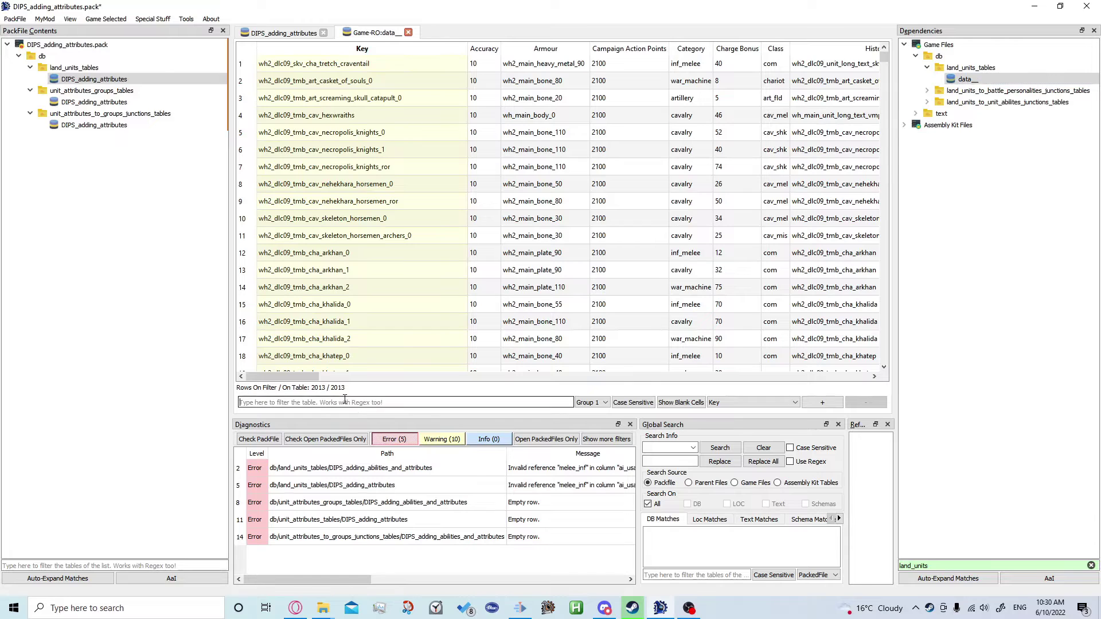
{"action": "type", "text": "skarbrand"}
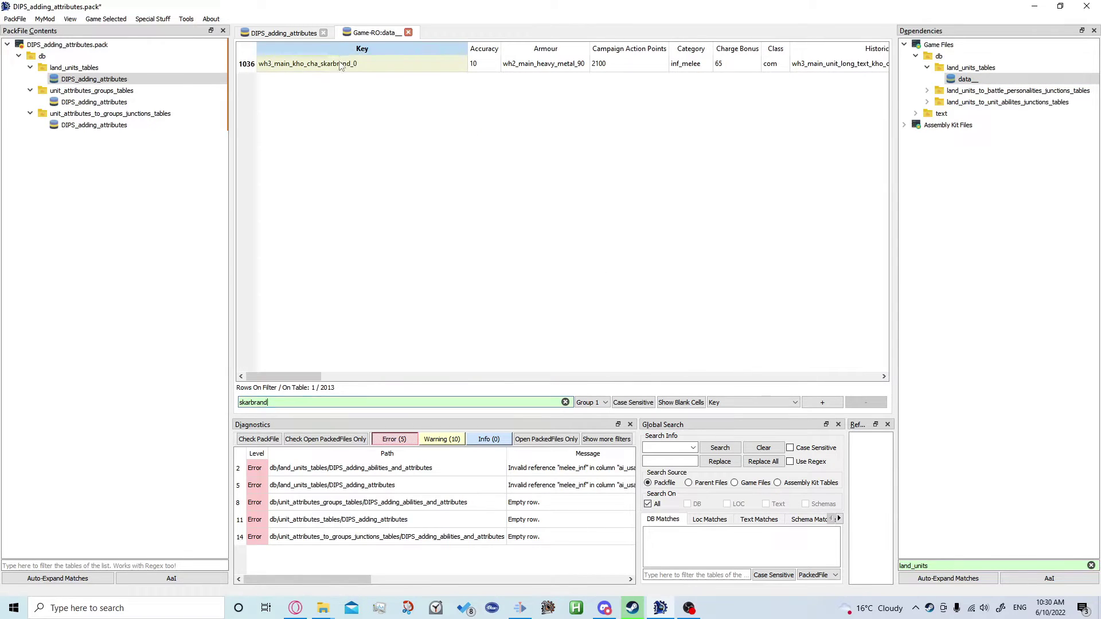
{"action": "left_click", "coordinate": [339, 65]}
{"action": "key", "text": "shift+Right"}
{"action": "key", "text": "shift+Right"}
{"action": "key", "text": "shift+Right"}
{"action": "key", "text": "shift+Right"}
{"action": "key", "text": "shift+Right"}
{"action": "key", "text": "shift+Right"}
{"action": "key", "text": "shift+Right"}
{"action": "key", "text": "shift+Right"}
{"action": "key", "text": "shift+Right"}
{"action": "key", "text": "shift+Right"}
{"action": "key", "text": "shift+Right"}
{"action": "key", "text": "shift+Right"}
{"action": "key", "text": "shift+Right"}
{"action": "key", "text": "shift+Right"}
{"action": "key", "text": "shift+Right"}
{"action": "key", "text": "shift+Right"}
{"action": "key", "text": "shift+Right"}
{"action": "key", "text": "shift+Right"}
{"action": "key", "text": "shift+Right"}
{"action": "key", "text": "shift+Right"}
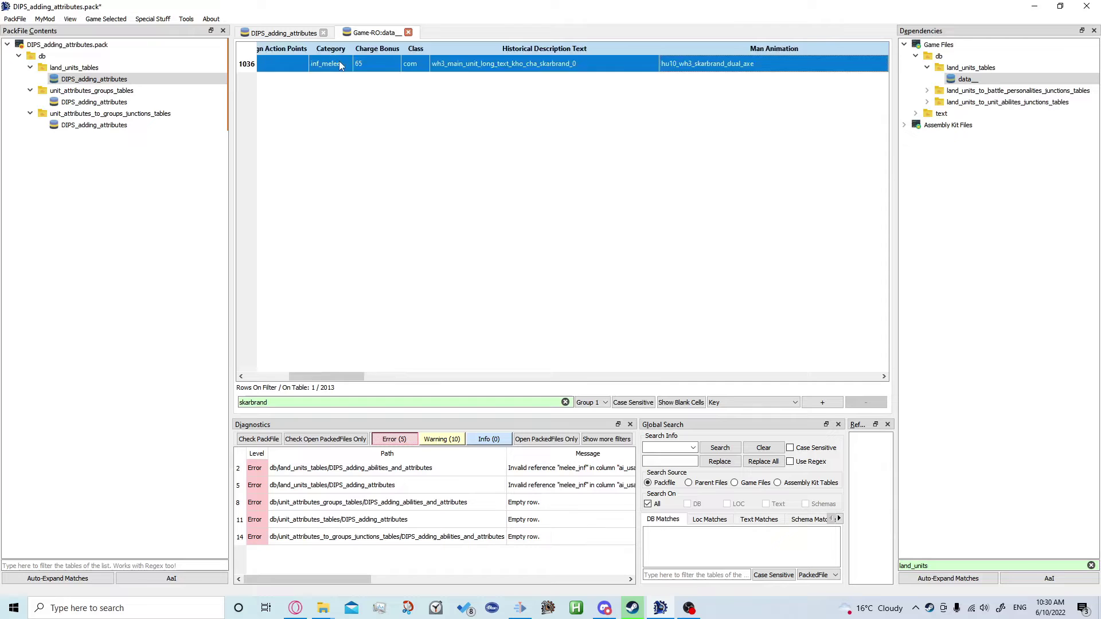
{"action": "key", "text": "shift+Right"}
{"action": "key", "text": "shift+Right"}
{"action": "key", "text": "shift+Right"}
{"action": "key", "text": "shift+Right"}
{"action": "key", "text": "shift+Right"}
{"action": "key", "text": "shift+Right"}
{"action": "key", "text": "shift+Right"}
{"action": "key", "text": "shift+Right"}
{"action": "key", "text": "shift+Right"}
{"action": "key", "text": "shift+Right"}
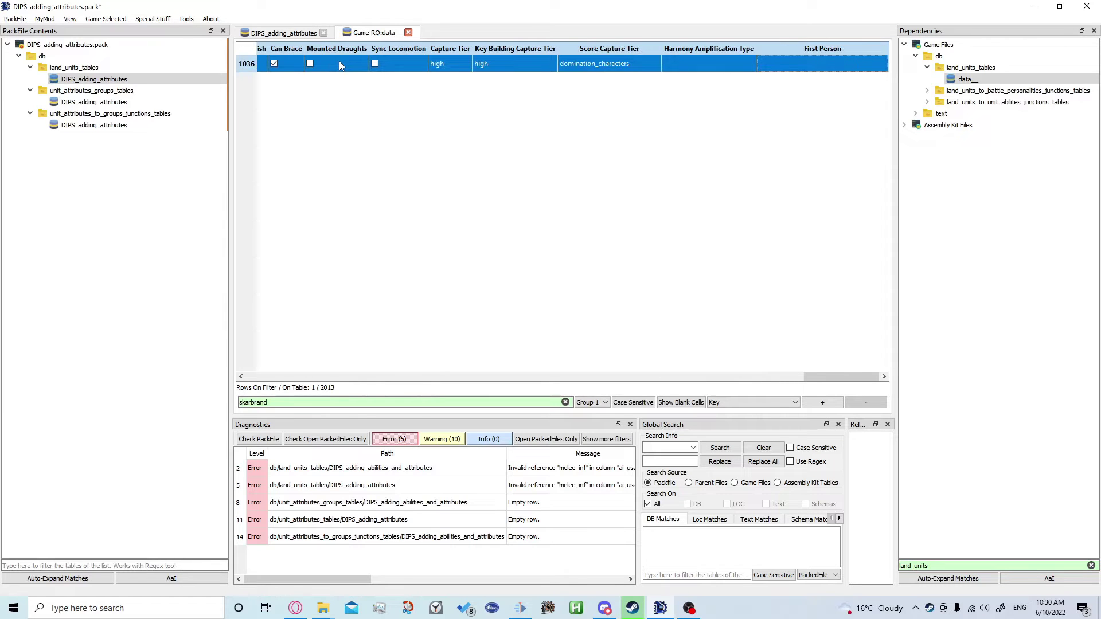
{"action": "left_click", "coordinate": [281, 32]}
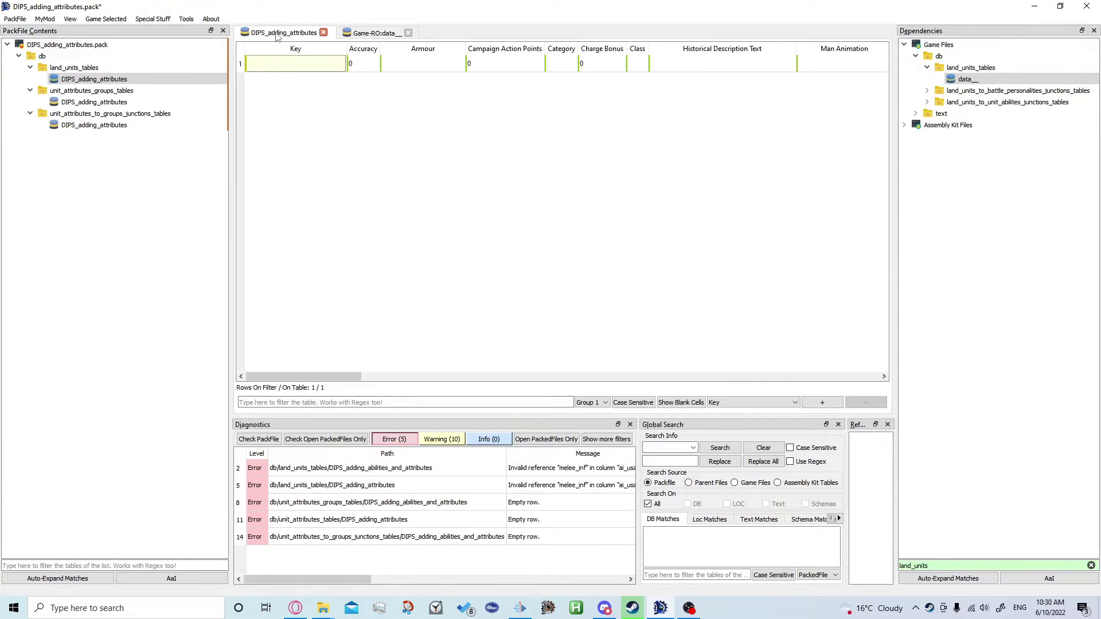
- Paste Skarbrand's row into row 1, keeping Attribute Group wh3_main_kho_cha_skarbrand_0_attributes
{"action": "left_click", "coordinate": [272, 61]}
{"action": "key", "text": "ctrl+v"}
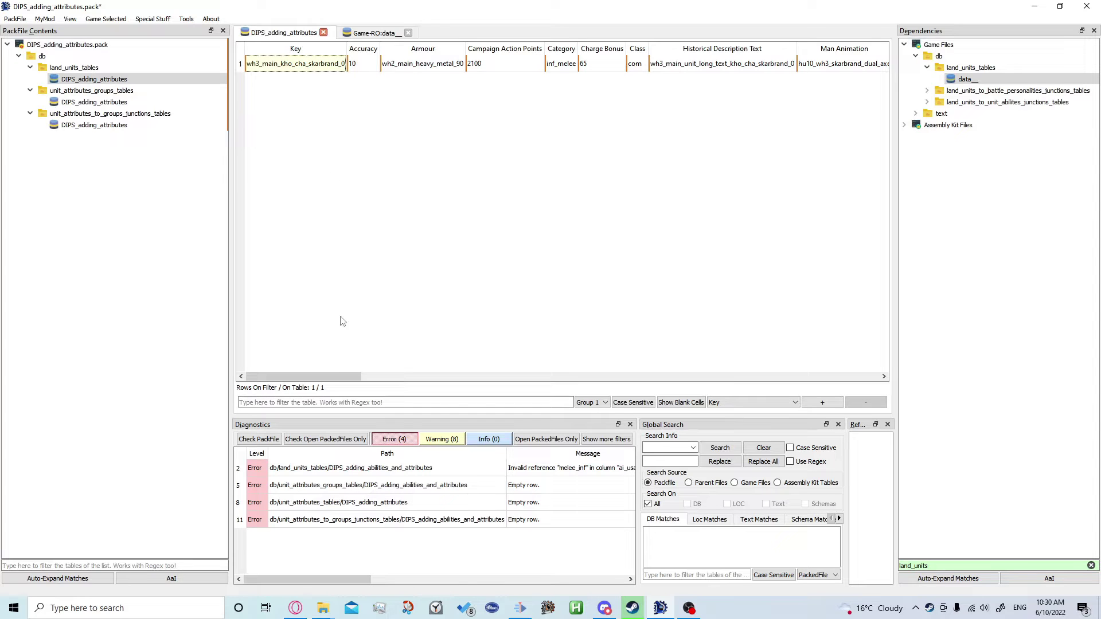
{"action": "left_click_drag", "start_coordinate": [334, 378], "coordinate": [634, 327]}
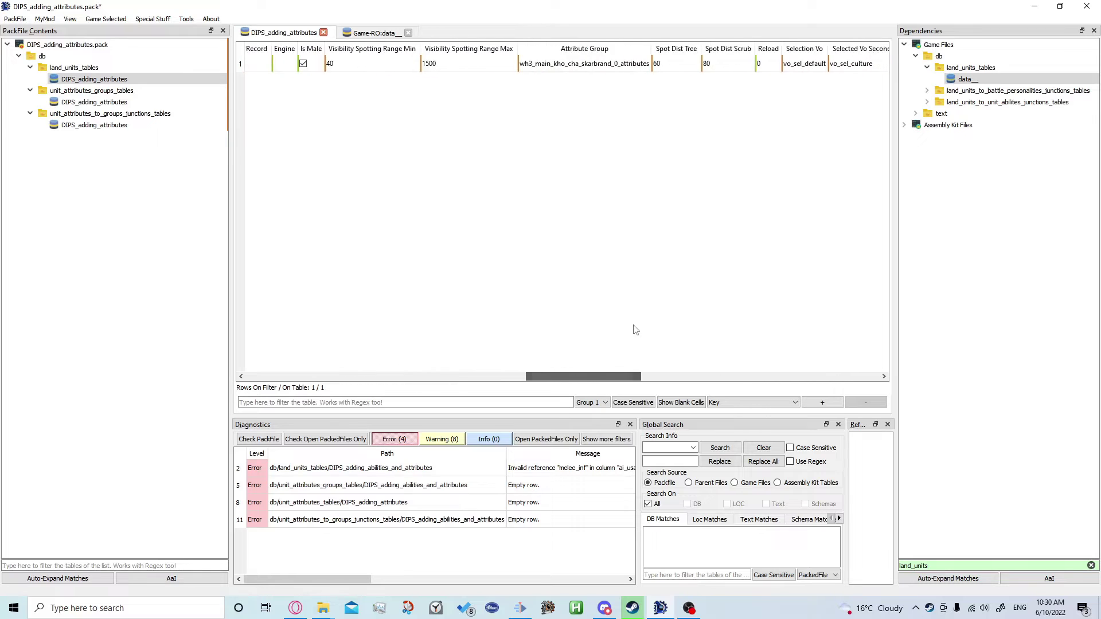
{"action": "left_click", "coordinate": [573, 61]}
{"action": "left_click", "coordinate": [573, 61]}
{"action": "left_click", "coordinate": [646, 64]}
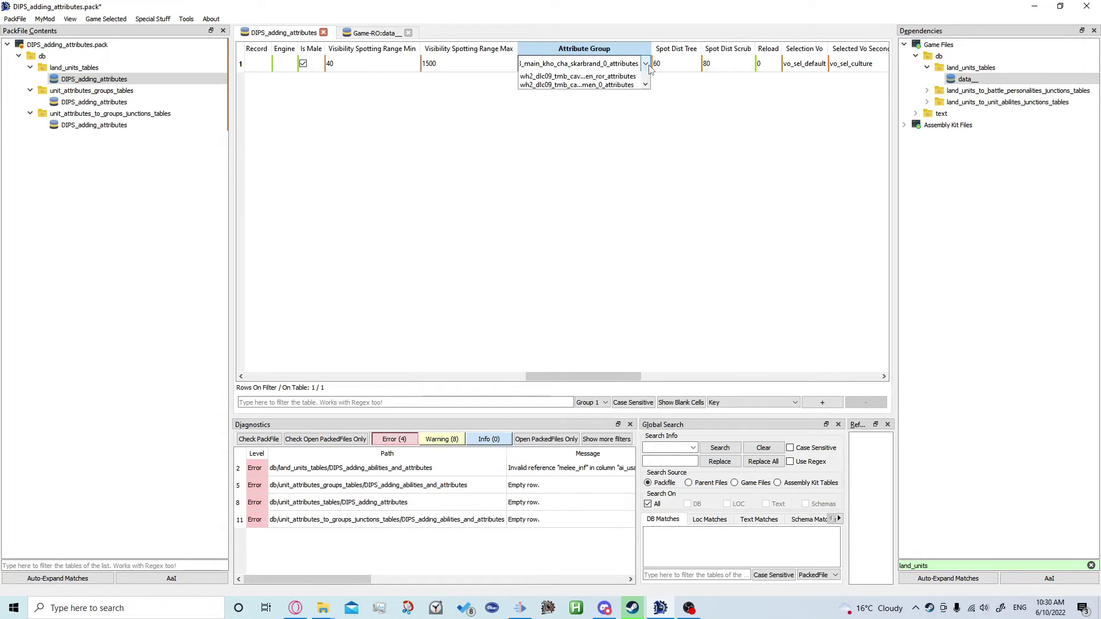
{"action": "left_click", "coordinate": [692, 117]}
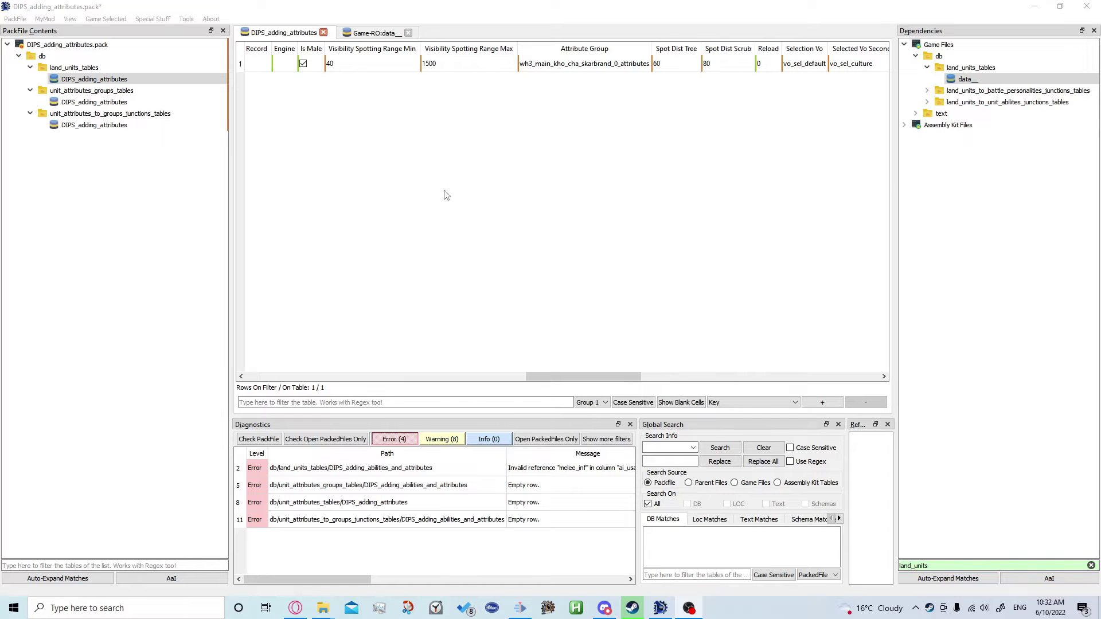
- Add a row with Group Name DIPS_skarbrand to the unit attribute groups table
{"action": "left_click", "coordinate": [86, 102]}
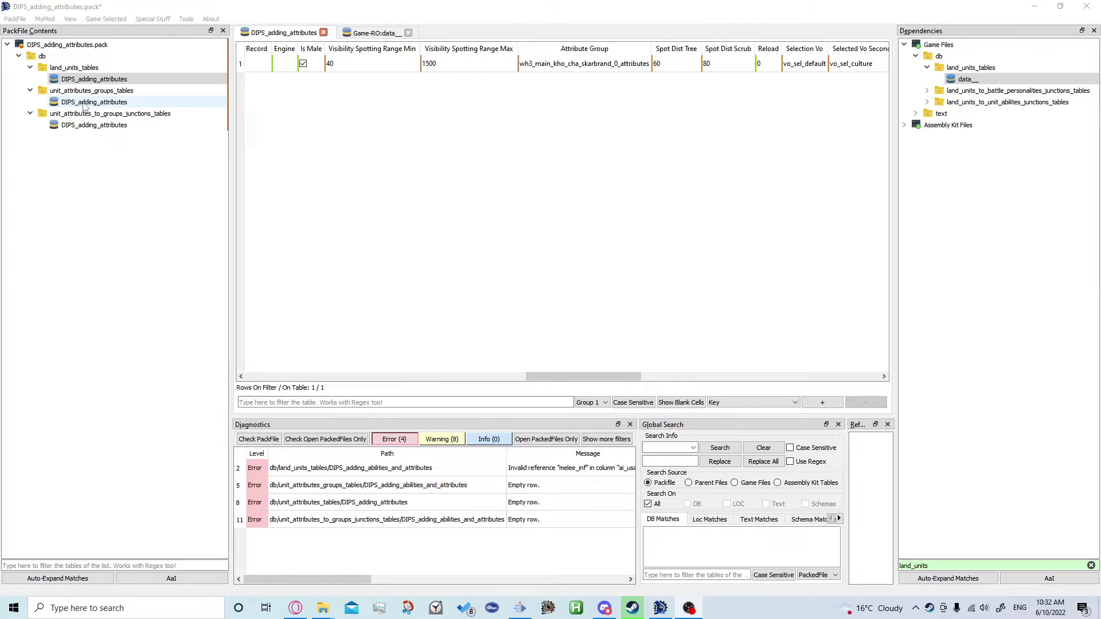
{"action": "right_click", "coordinate": [430, 135]}
{"action": "left_click", "coordinate": [440, 139]}
{"action": "double_click", "coordinate": [387, 68]}
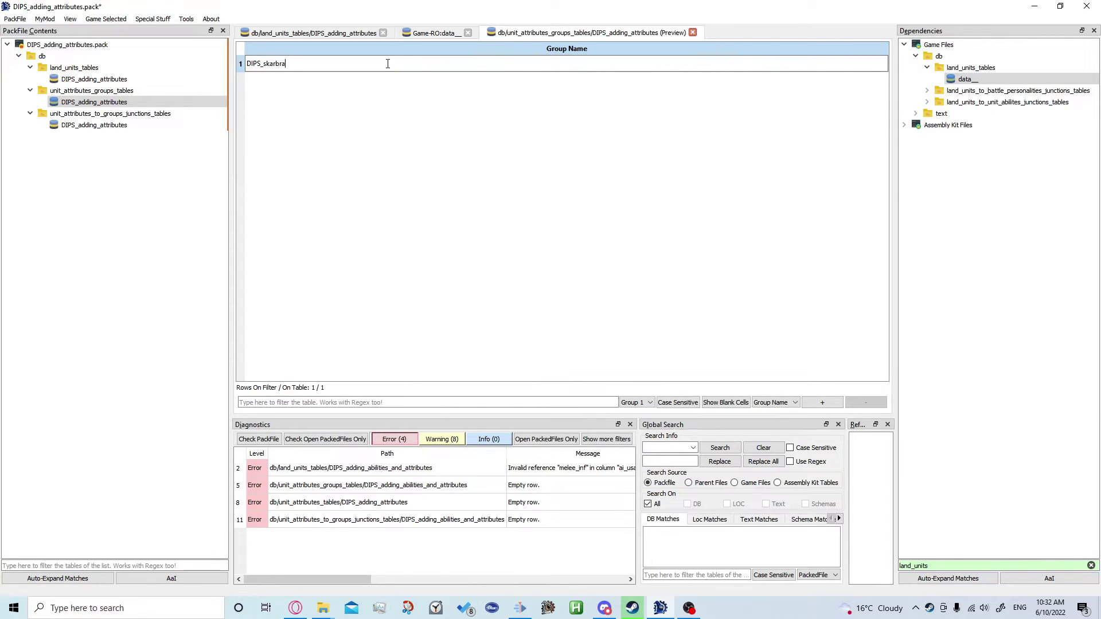
{"action": "key", "text": "Return"}
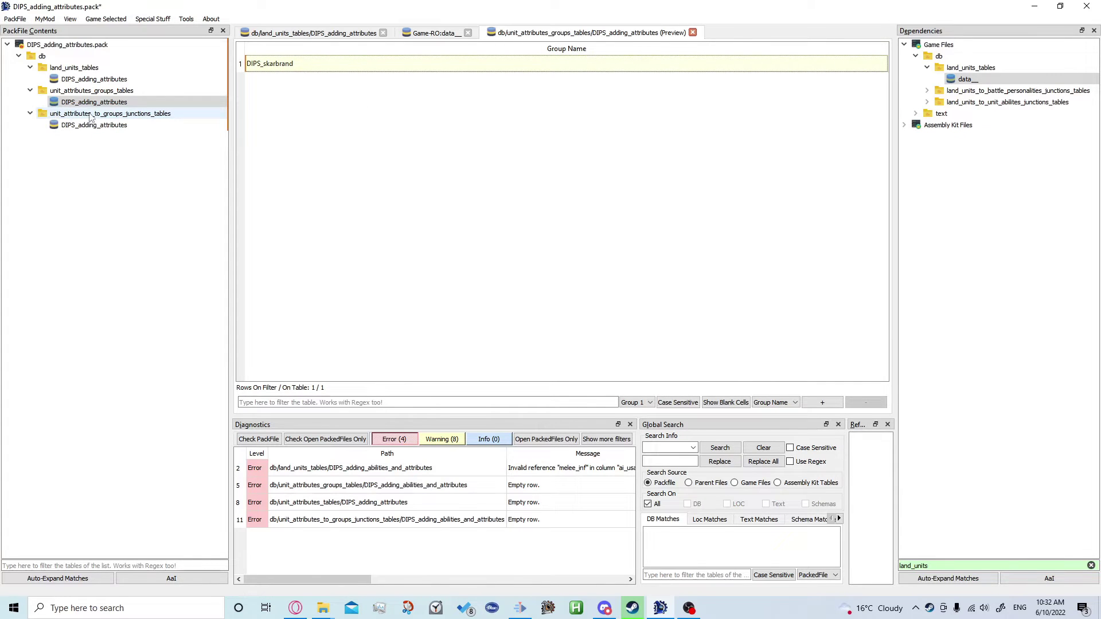
- Add a junctions row linking the expendable attribute to the DIPS_skarbrand group
{"action": "left_click", "coordinate": [162, 126]}
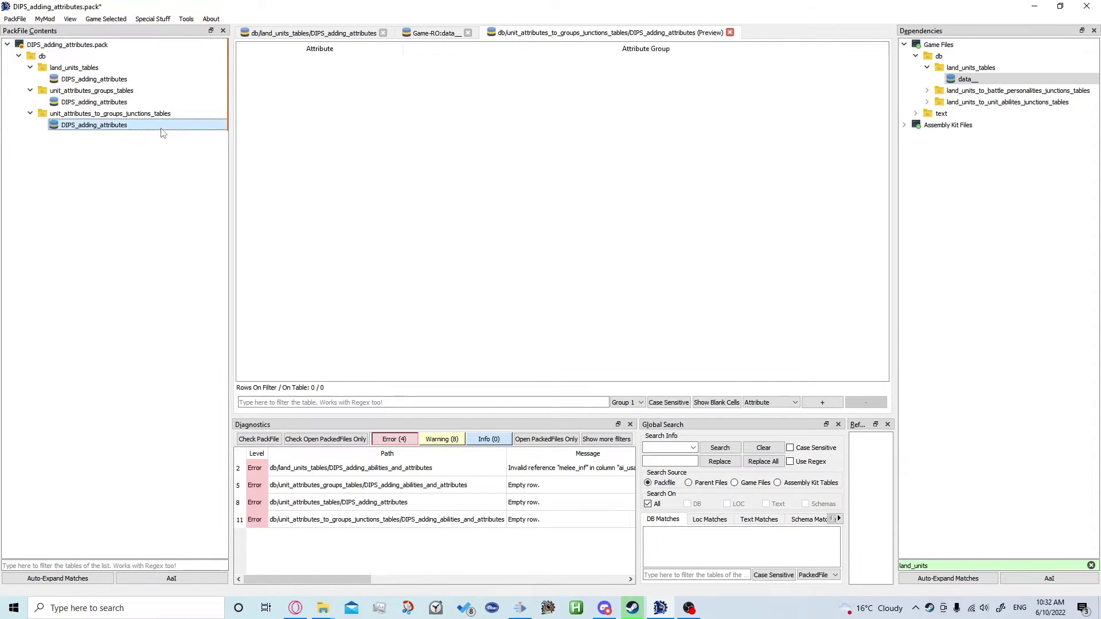
{"action": "right_click", "coordinate": [352, 120]}
{"action": "left_click", "coordinate": [359, 123]}
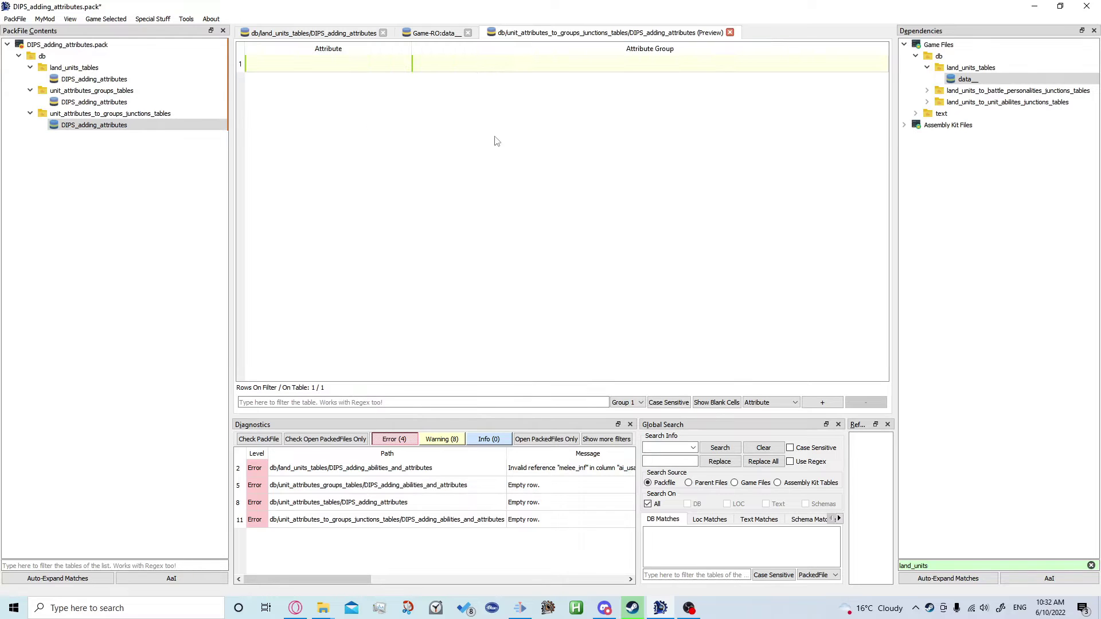
{"action": "double_click", "coordinate": [518, 64]}
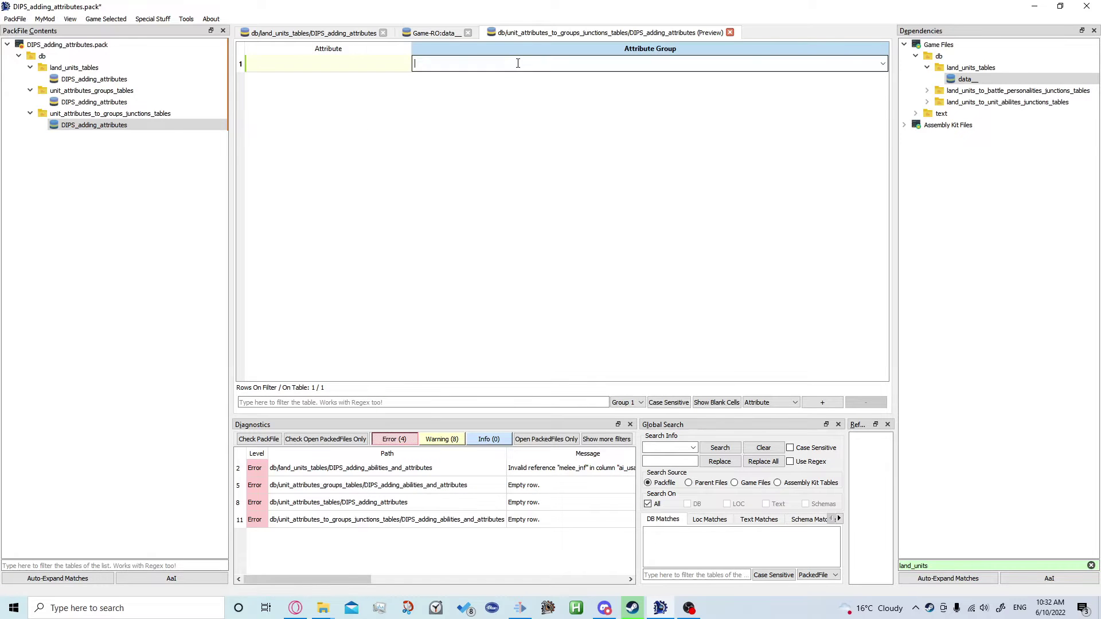
{"action": "left_click", "coordinate": [882, 63]}
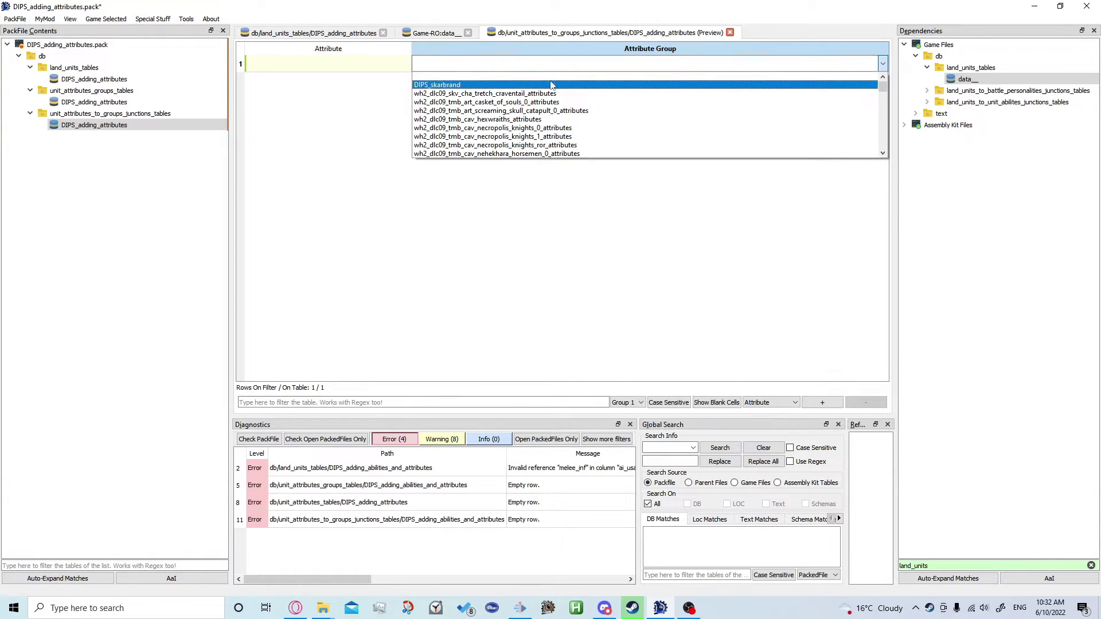
{"action": "left_click", "coordinate": [487, 85]}
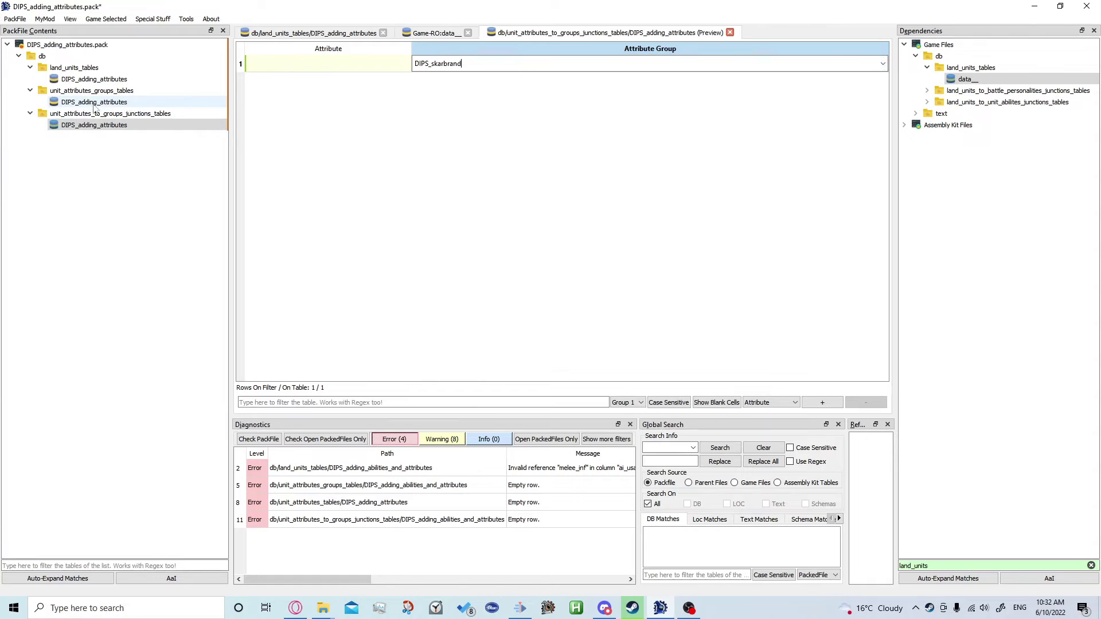
{"action": "double_click", "coordinate": [348, 65]}
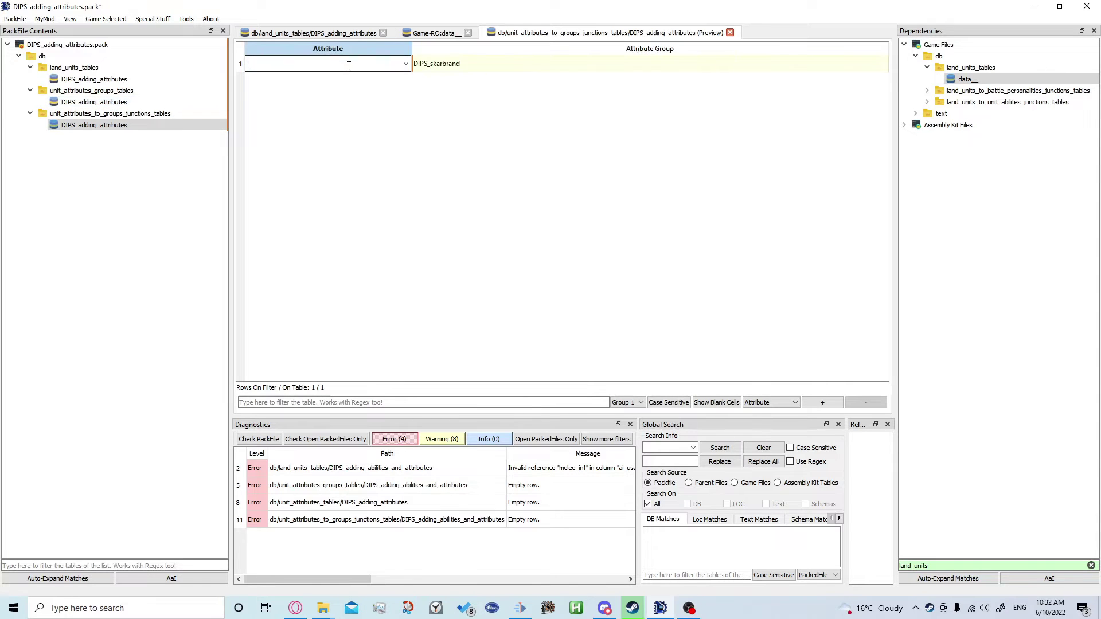
{"action": "left_click", "coordinate": [405, 64]}
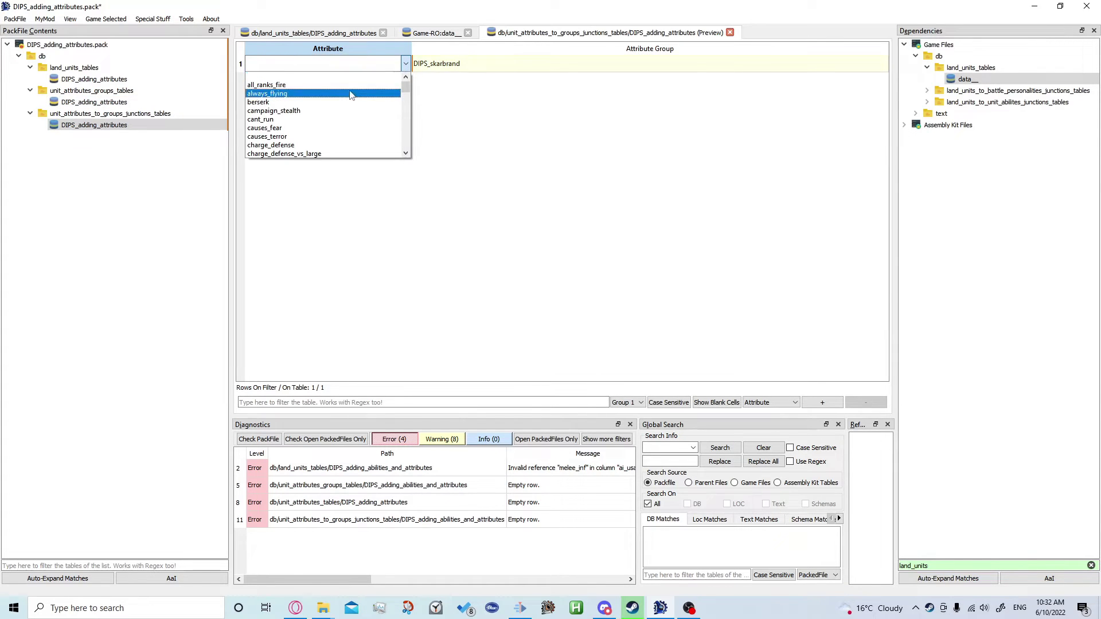
{"action": "scroll", "coordinate": [338, 114], "scroll_direction": "down", "scroll_amount": 3}
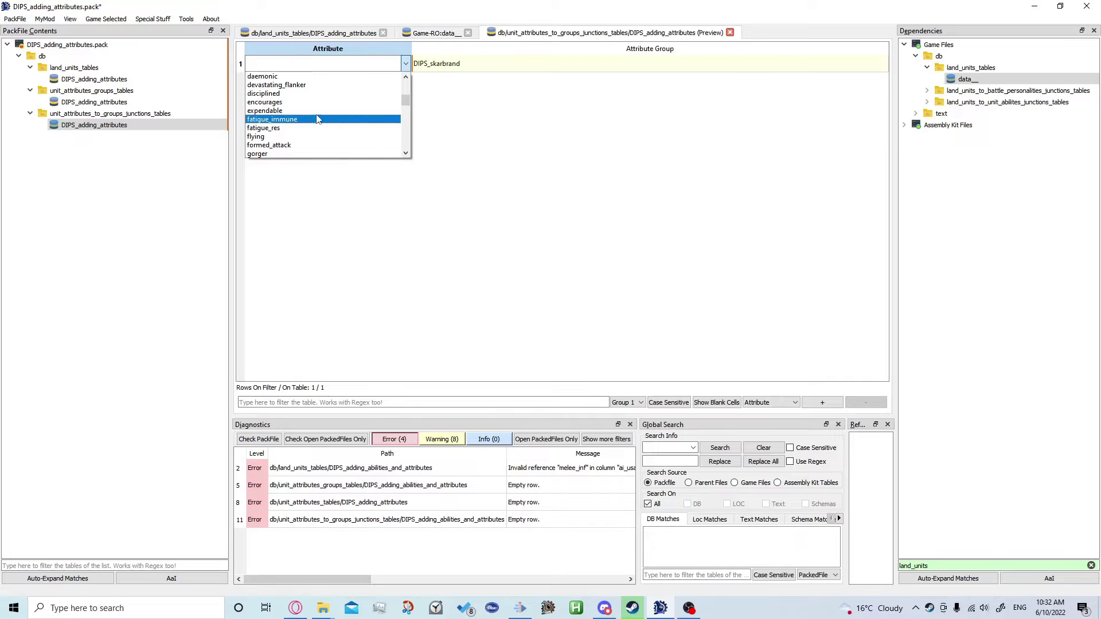
{"action": "left_click", "coordinate": [348, 118]}
- Add a second row linking the mark_nurgle attribute to DIPS_skarbrand
{"action": "right_click", "coordinate": [349, 118]}
{"action": "left_click", "coordinate": [361, 120]}
{"action": "double_click", "coordinate": [377, 80]}
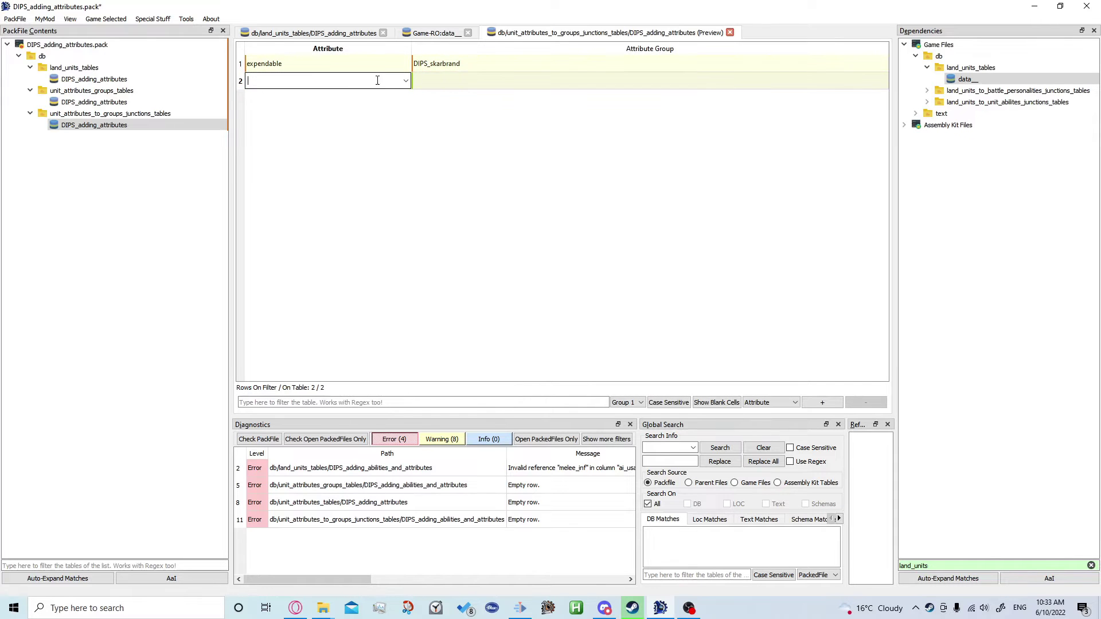
{"action": "left_click", "coordinate": [405, 81]}
{"action": "scroll", "coordinate": [374, 129], "scroll_direction": "down", "scroll_amount": 5}
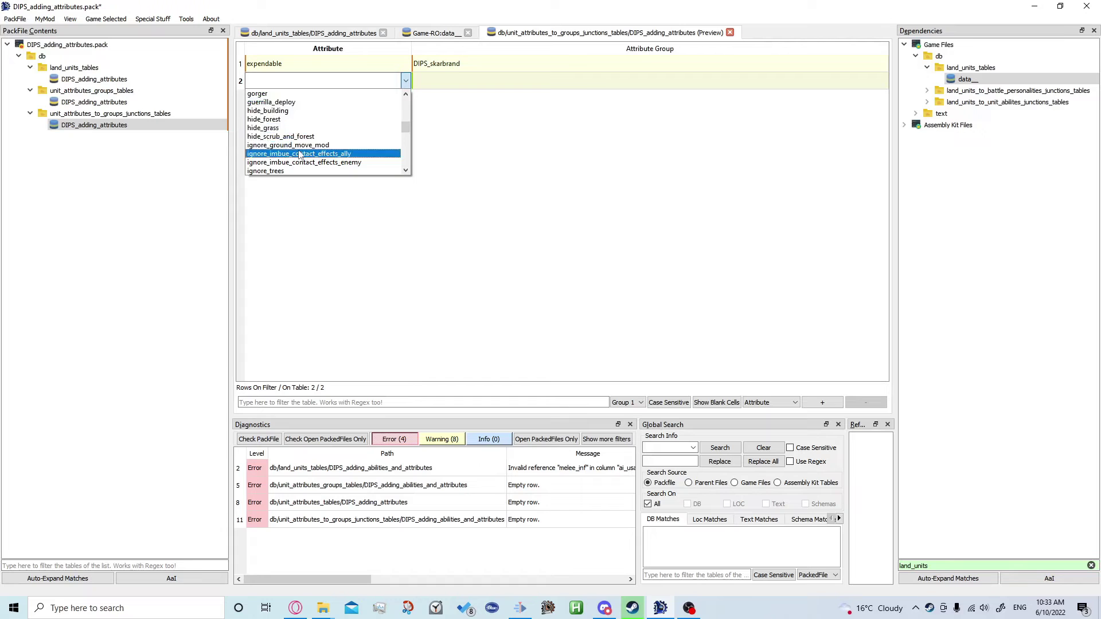
{"action": "scroll", "coordinate": [298, 159], "scroll_direction": "down", "scroll_amount": 2}
{"action": "scroll", "coordinate": [309, 143], "scroll_direction": "down", "scroll_amount": 1}
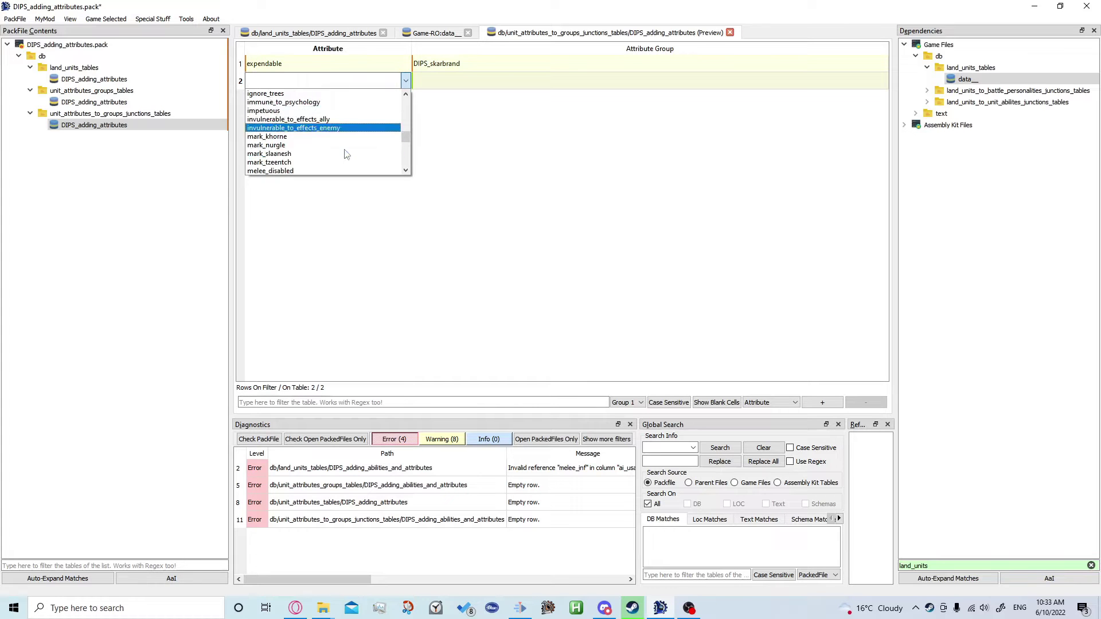
{"action": "left_click", "coordinate": [309, 145]}
{"action": "left_click", "coordinate": [465, 82]}
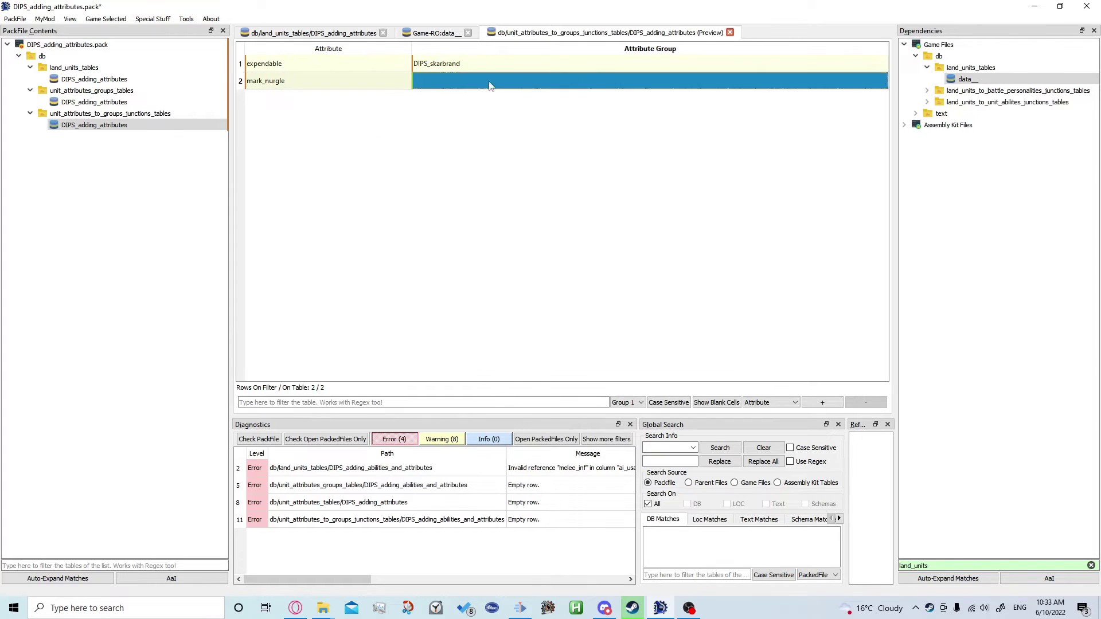
{"action": "left_click", "coordinate": [882, 81]}
{"action": "left_click", "coordinate": [612, 102]}
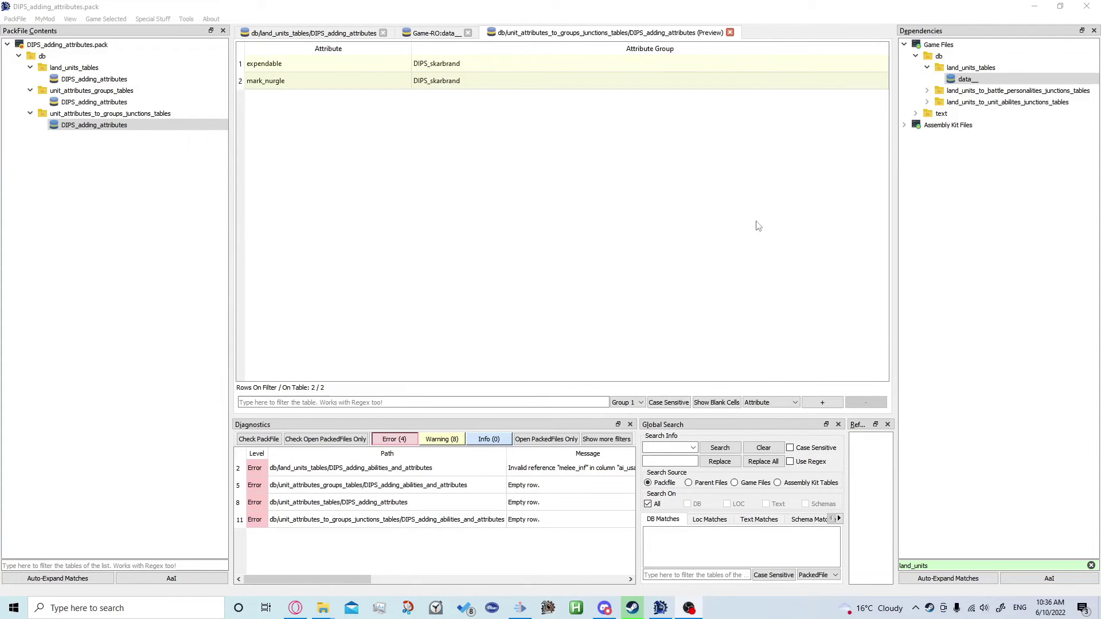
{"action": "left_click", "coordinate": [116, 79]}
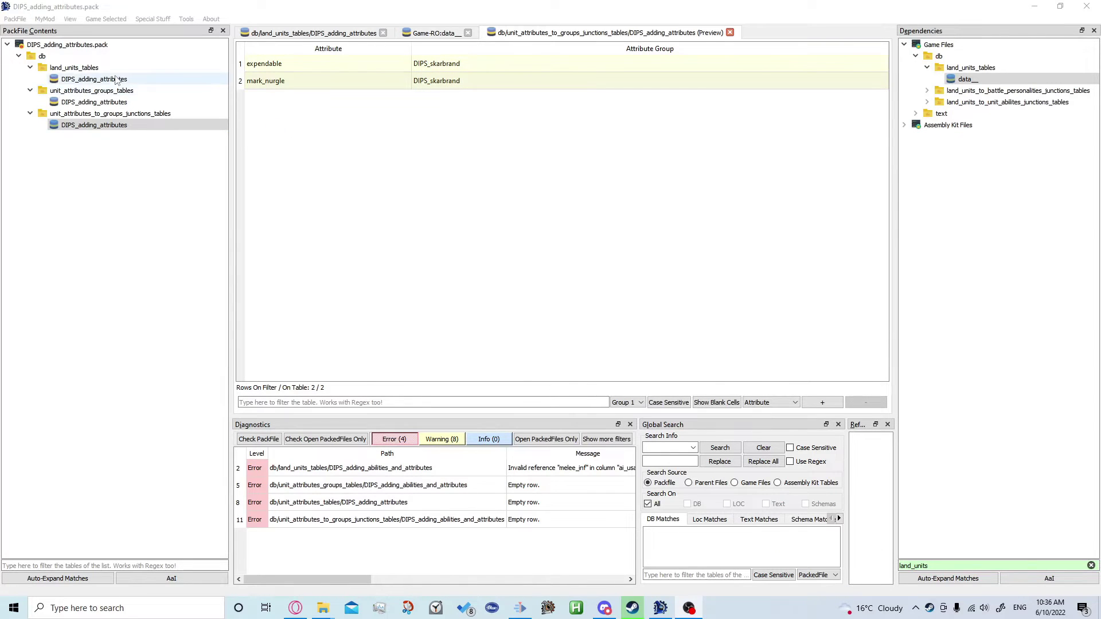
- Change Skarbrand's land unit Attribute Group to DIPS_skarbrand
{"action": "left_click", "coordinate": [595, 67]}
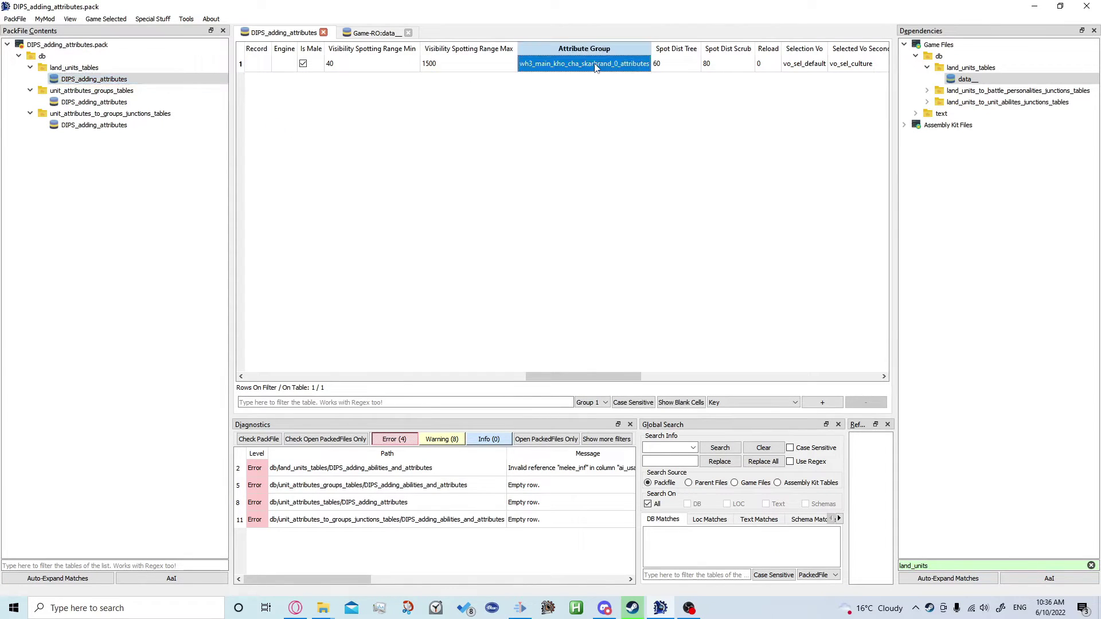
{"action": "double_click", "coordinate": [595, 66]}
{"action": "left_click", "coordinate": [645, 64]}
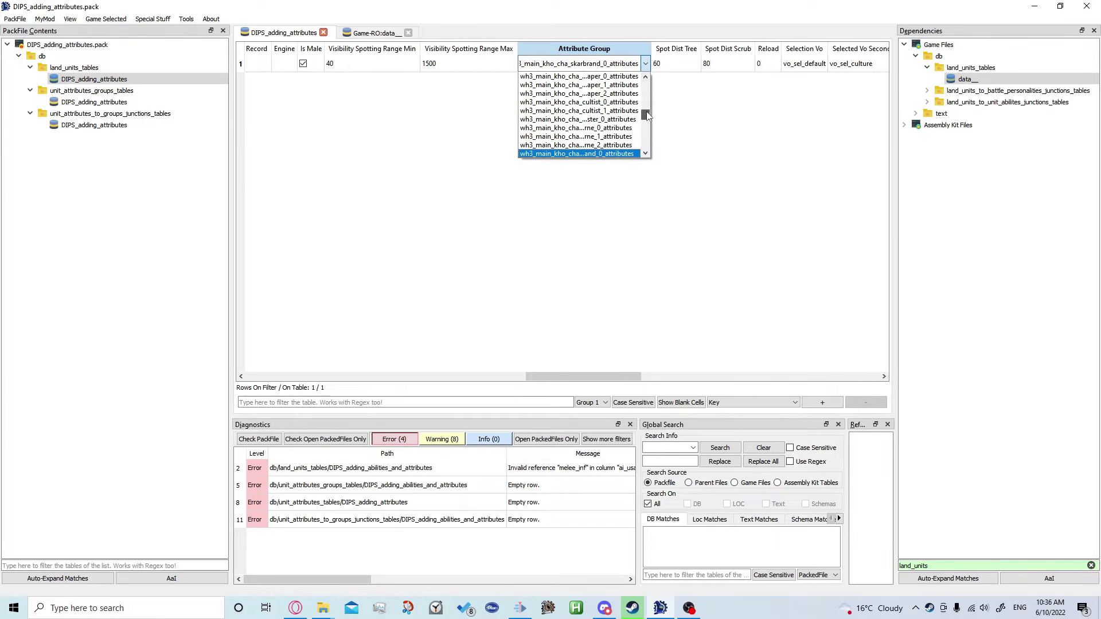
{"action": "left_click_drag", "start_coordinate": [645, 111], "coordinate": [646, 83]}
{"action": "left_click", "coordinate": [590, 78]}
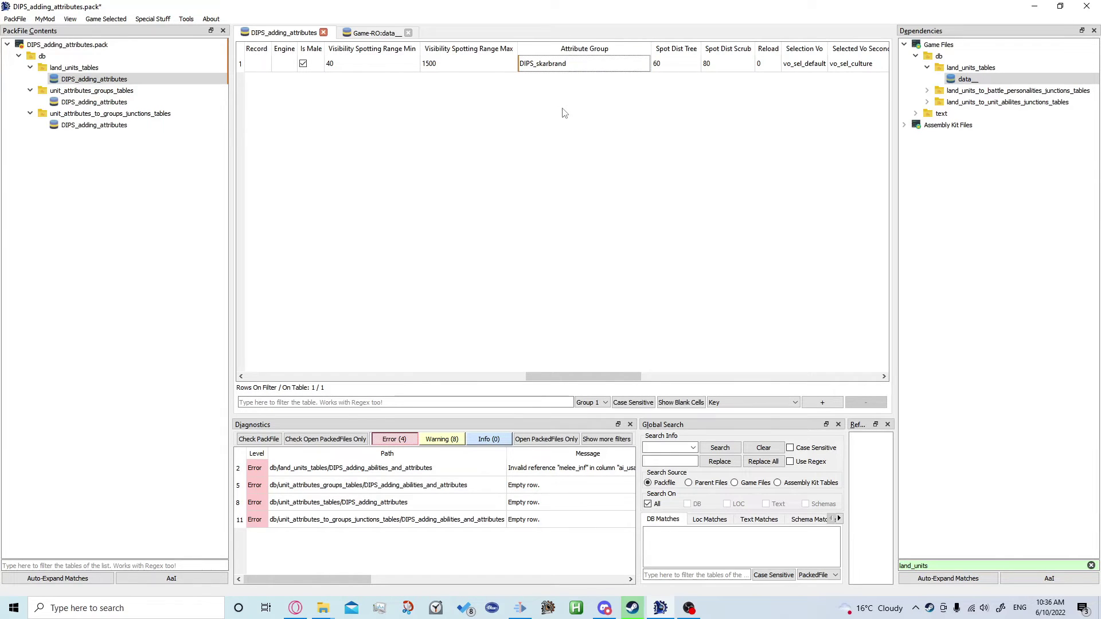
- Save the pack, install it to the game, and launch Total War: Warhammer III
{"action": "key", "text": "ctrl+s"}
{"action": "left_click", "coordinate": [15, 19]}
{"action": "left_click", "coordinate": [41, 82]}
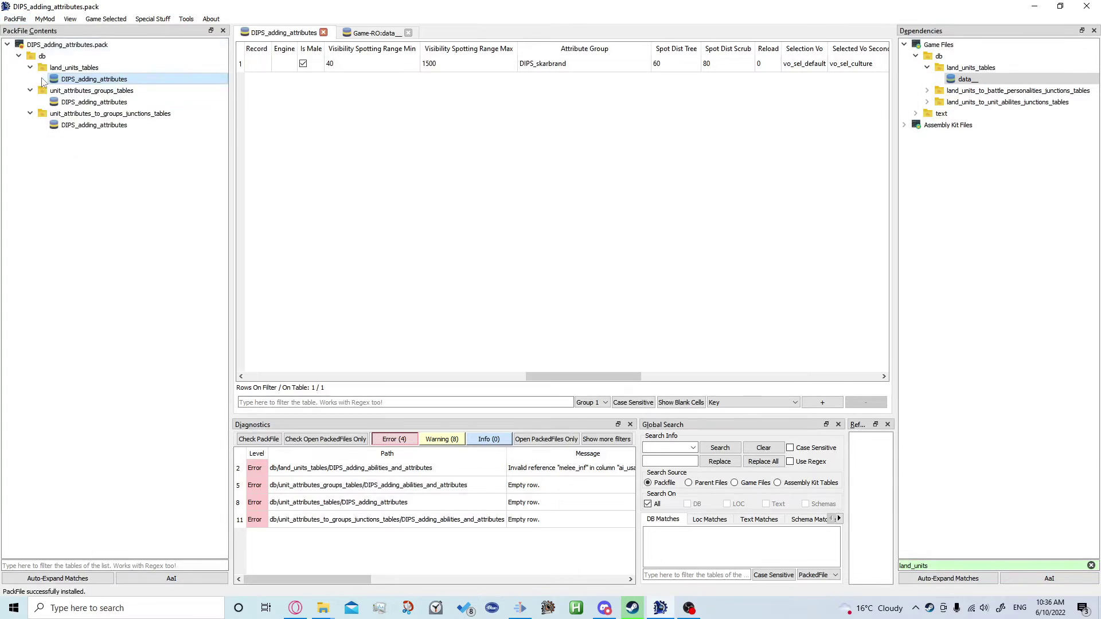
{"action": "left_click", "coordinate": [112, 19]}
{"action": "left_click", "coordinate": [119, 32]}
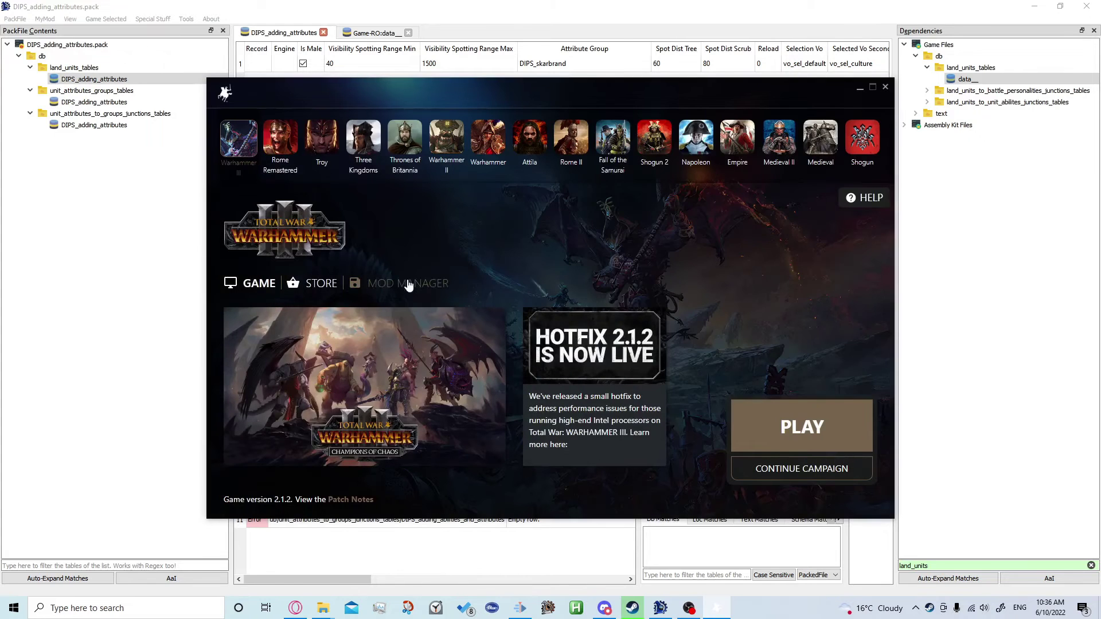
- Confirm DIPS_adding_attributes.pack is active in the Mod Manager and start the game
{"action": "left_click", "coordinate": [408, 285]}
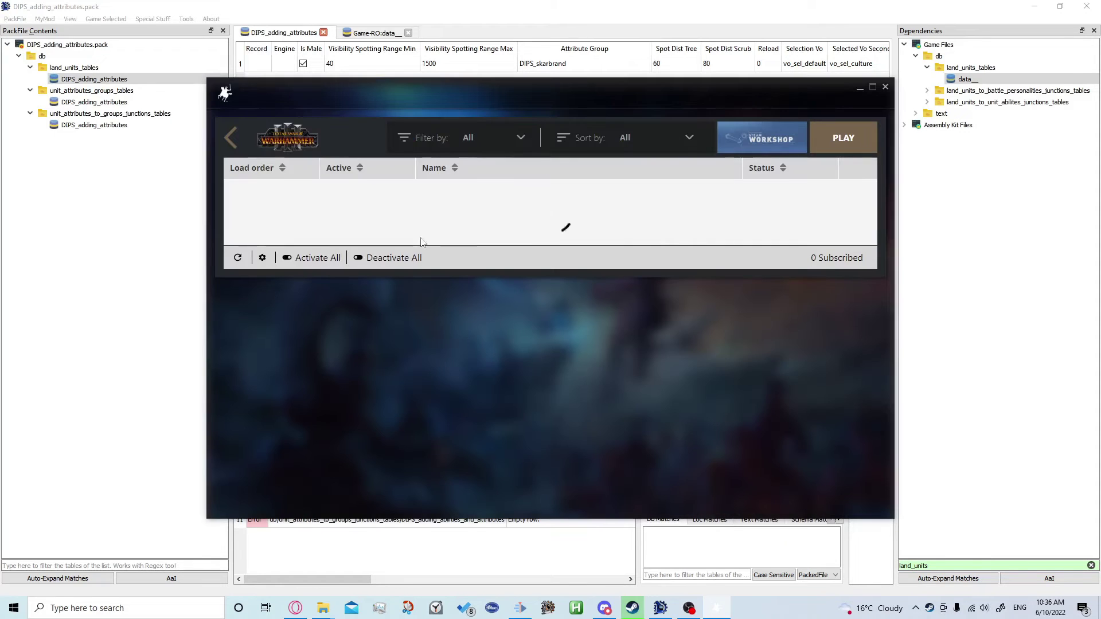
{"action": "scroll", "coordinate": [394, 322], "scroll_direction": "down", "scroll_amount": 2}
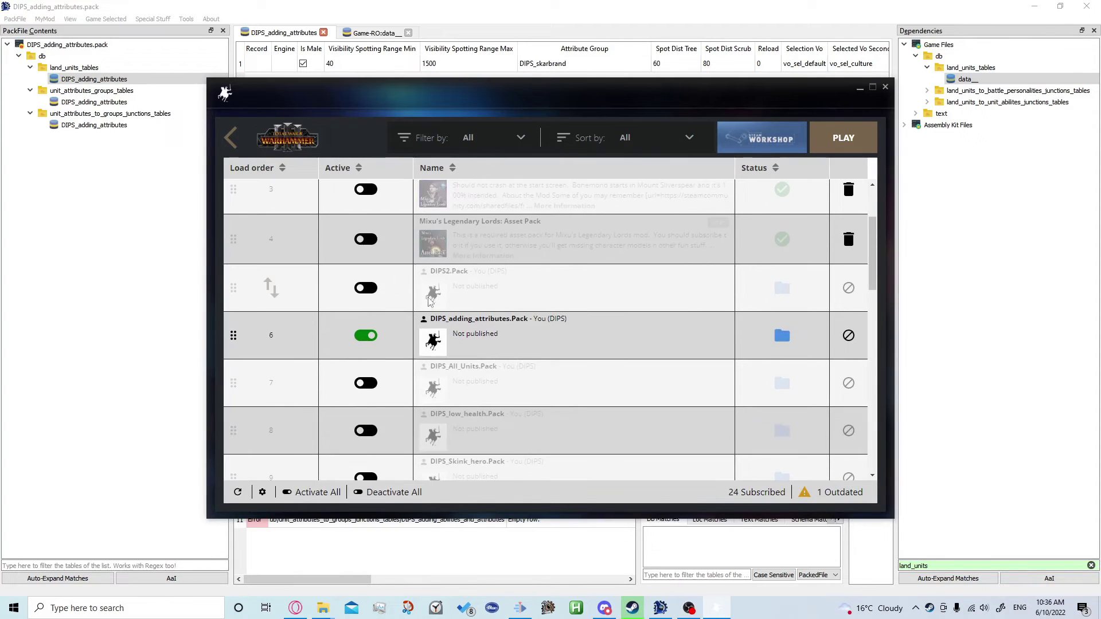
{"action": "left_click", "coordinate": [825, 139]}
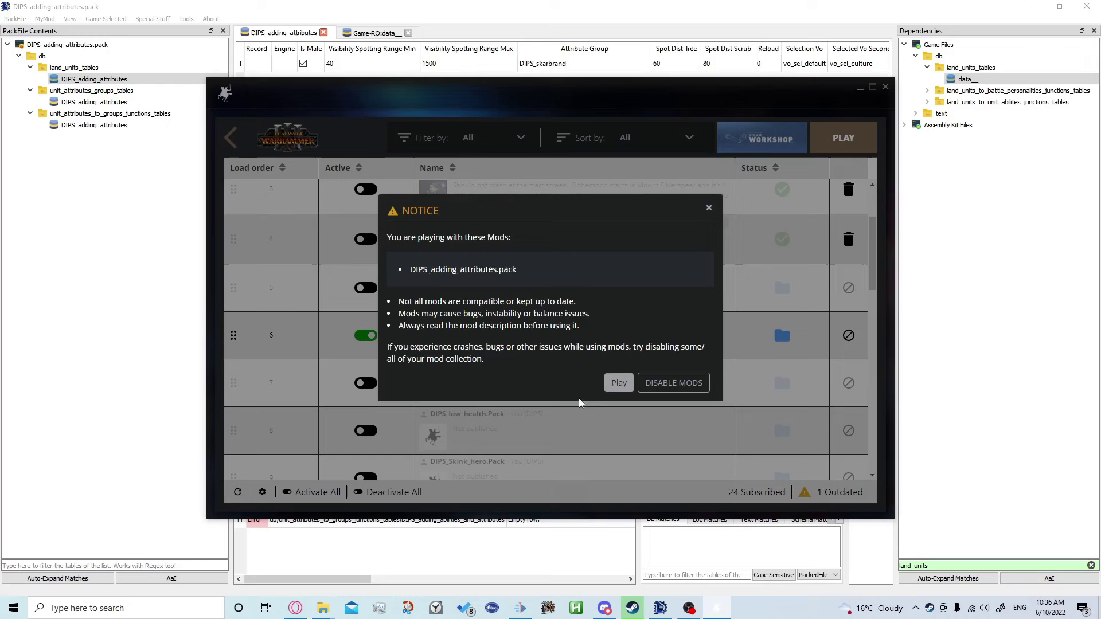
{"action": "left_click", "coordinate": [618, 383]}
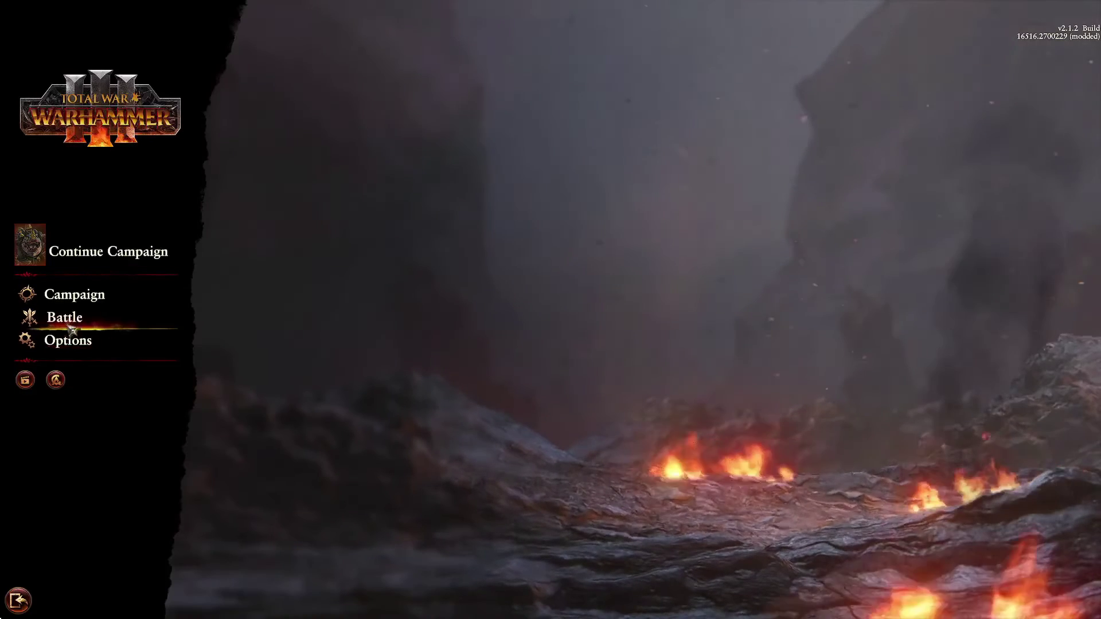
- Set up a Khorne Skirmish vs A.I. and inspect Skarbrand's passives for Expendable and Mark of Nurgle
{"action": "left_click", "coordinate": [71, 327]}
{"action": "left_click", "coordinate": [104, 412]}
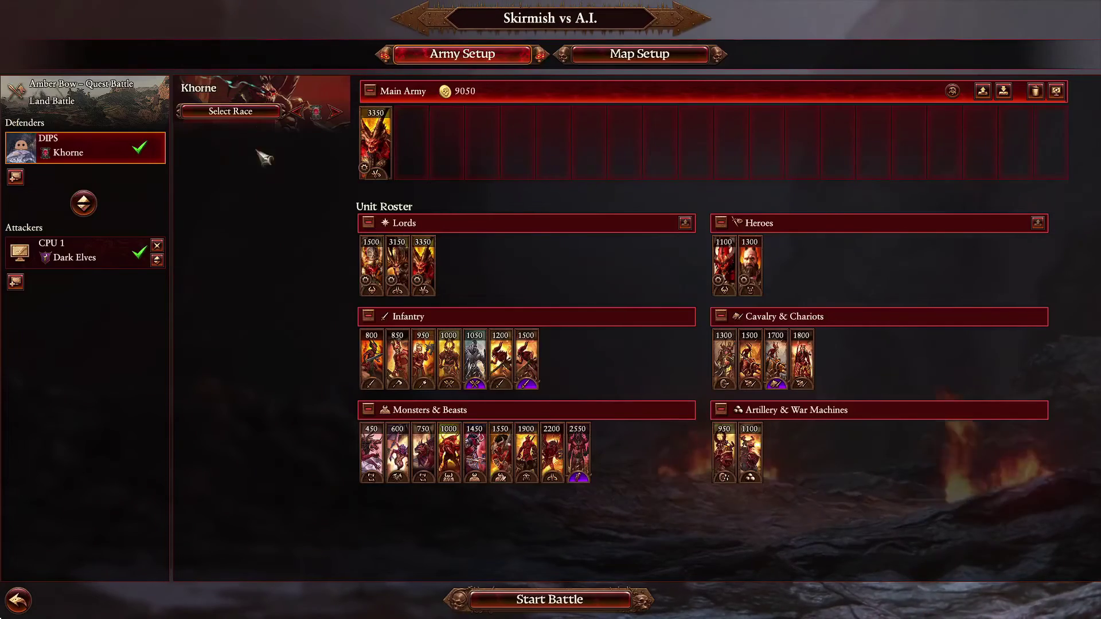
{"action": "left_click", "coordinate": [230, 110]}
{"action": "left_click", "coordinate": [247, 243]}
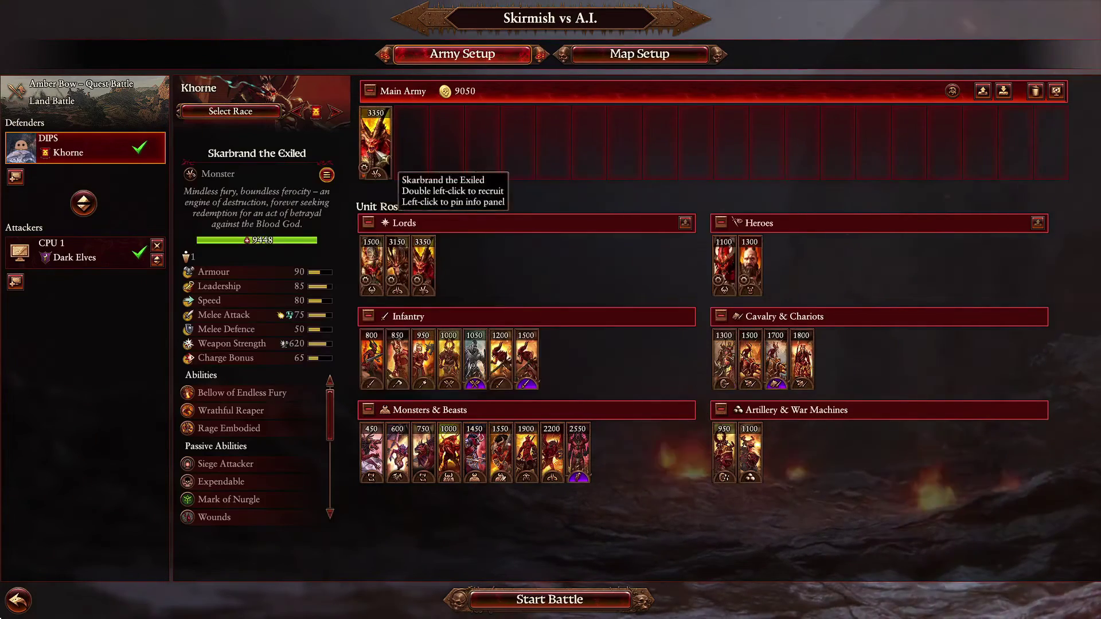
{"action": "left_click", "coordinate": [375, 146]}
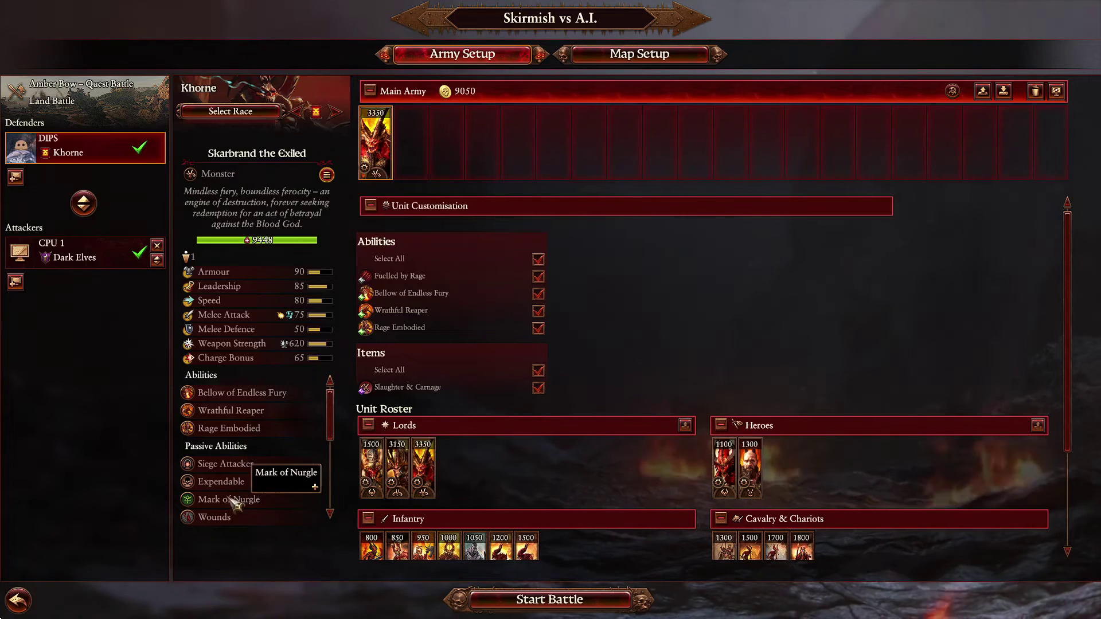
{"action": "scroll", "coordinate": [234, 499], "scroll_direction": "down", "scroll_amount": 1}
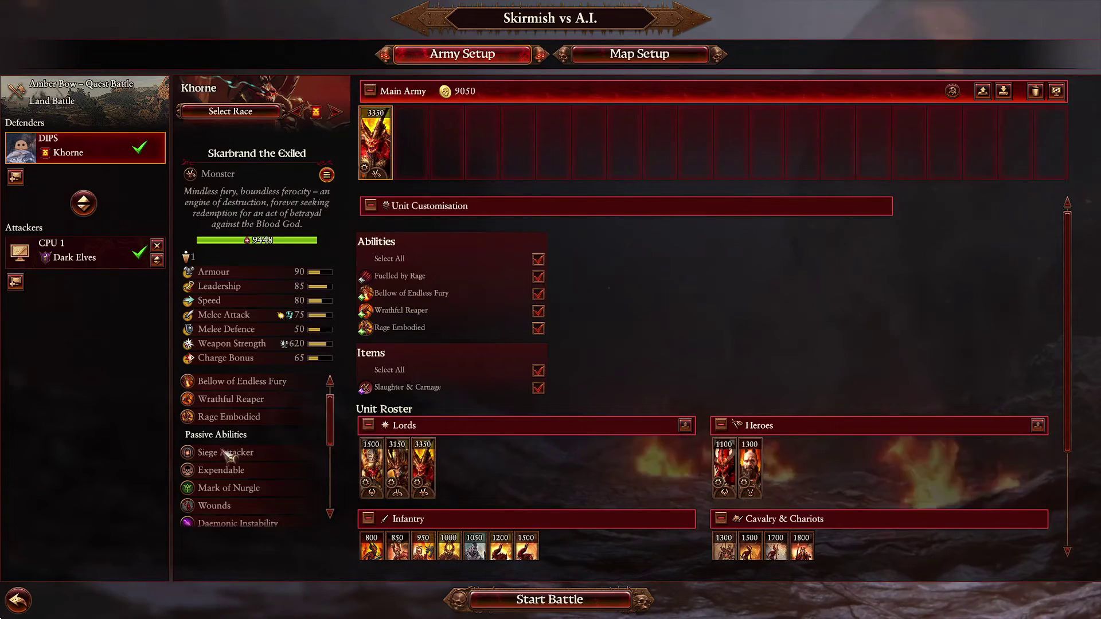
{"action": "scroll", "coordinate": [229, 459], "scroll_direction": "down", "scroll_amount": 2}
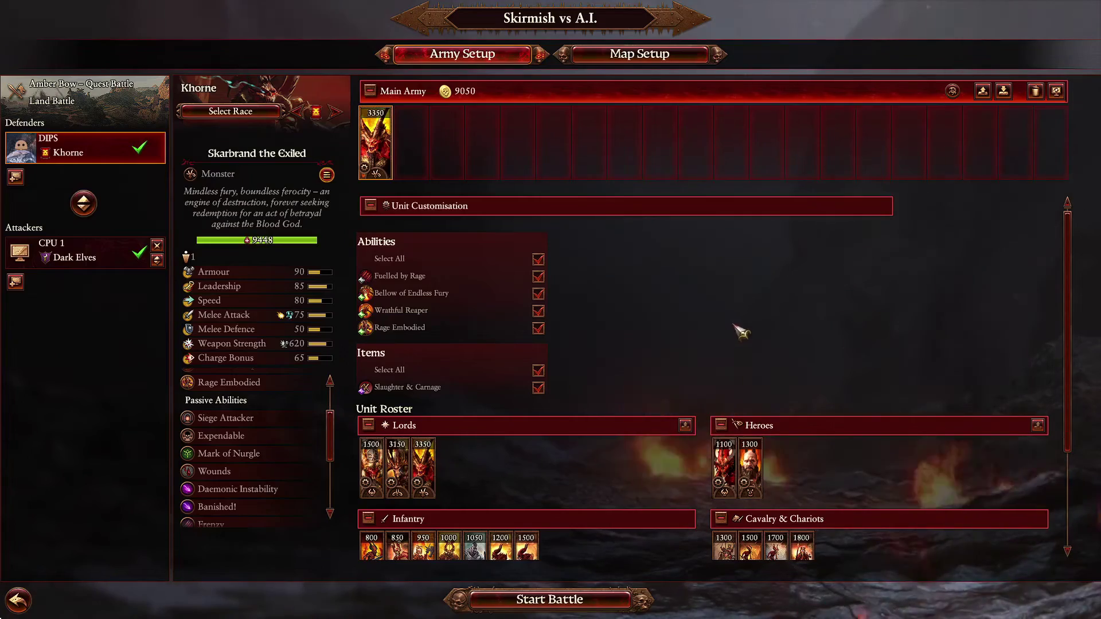
{"action": "scroll", "coordinate": [239, 436], "scroll_direction": "up", "scroll_amount": 3}
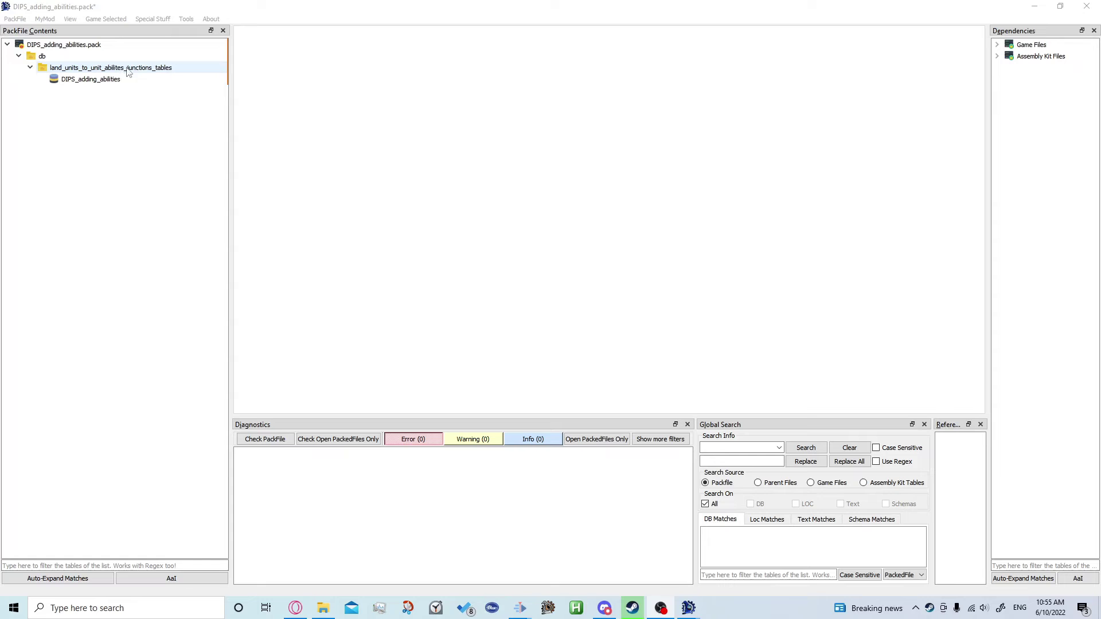
- Add an empty first row to DIPS_adding_abilities and widen the Ability column
{"action": "left_click", "coordinate": [145, 81]}
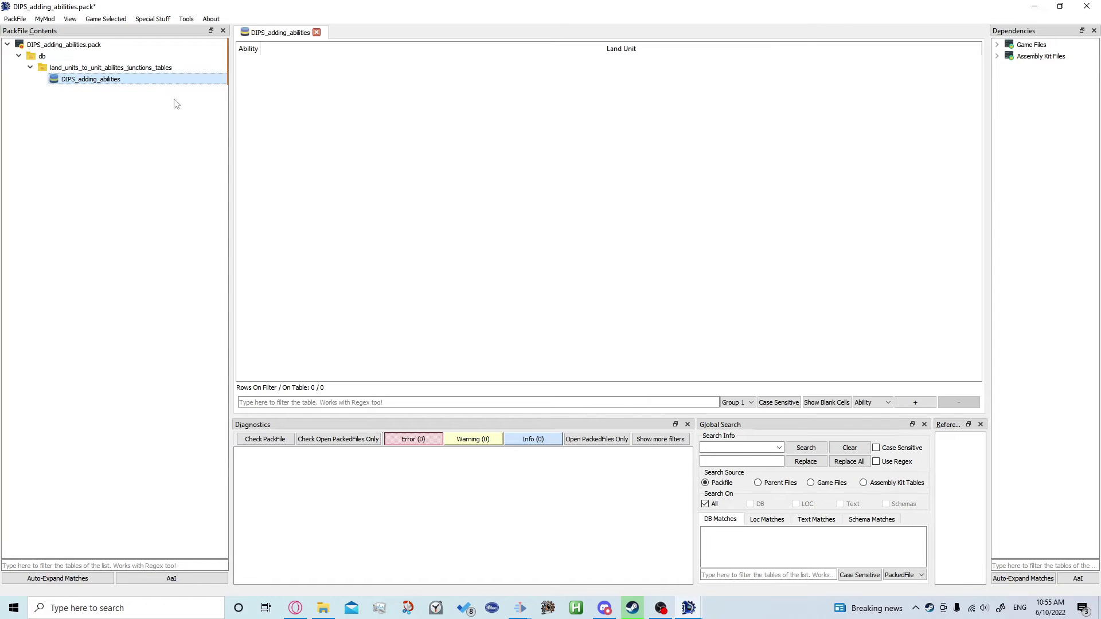
{"action": "right_click", "coordinate": [355, 110]}
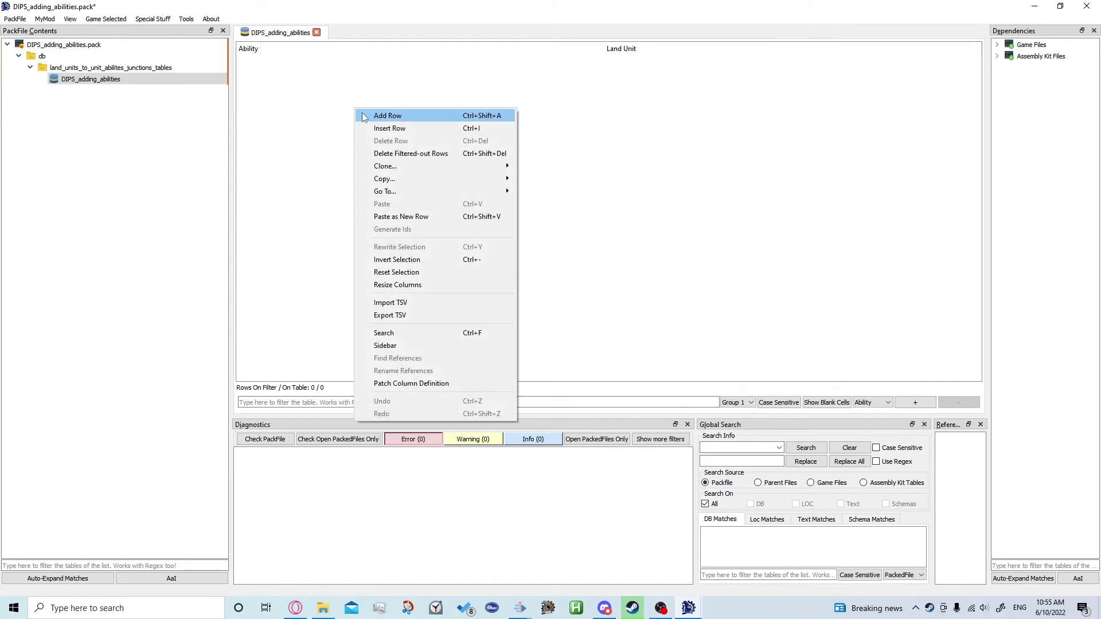
{"action": "left_click", "coordinate": [364, 114]}
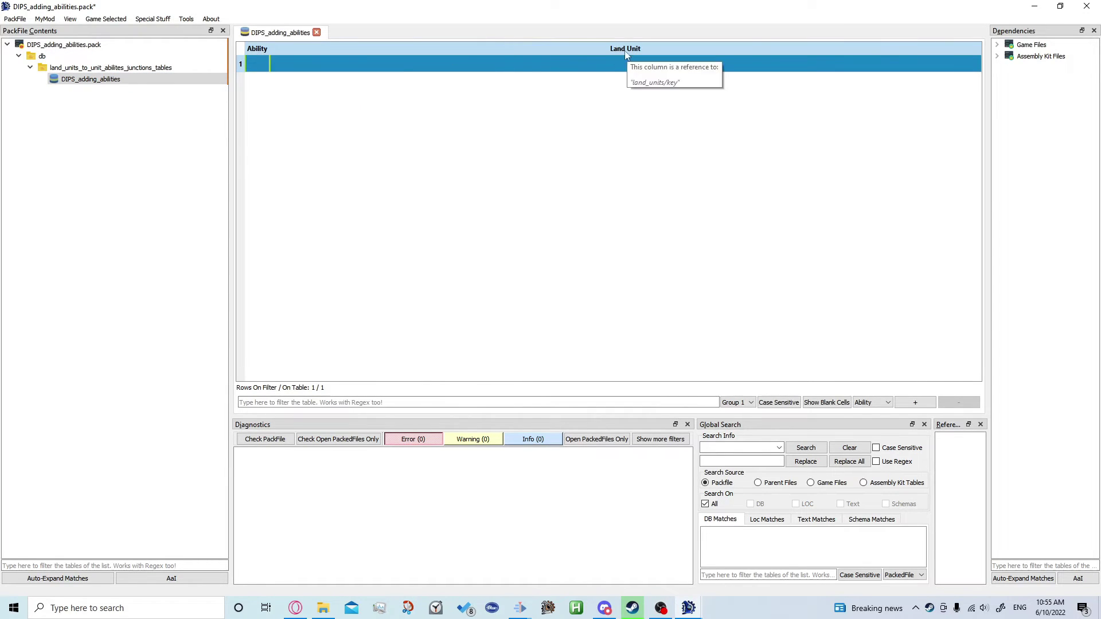
{"action": "left_click", "coordinate": [506, 117]}
{"action": "left_click_drag", "start_coordinate": [270, 49], "coordinate": [399, 49]}
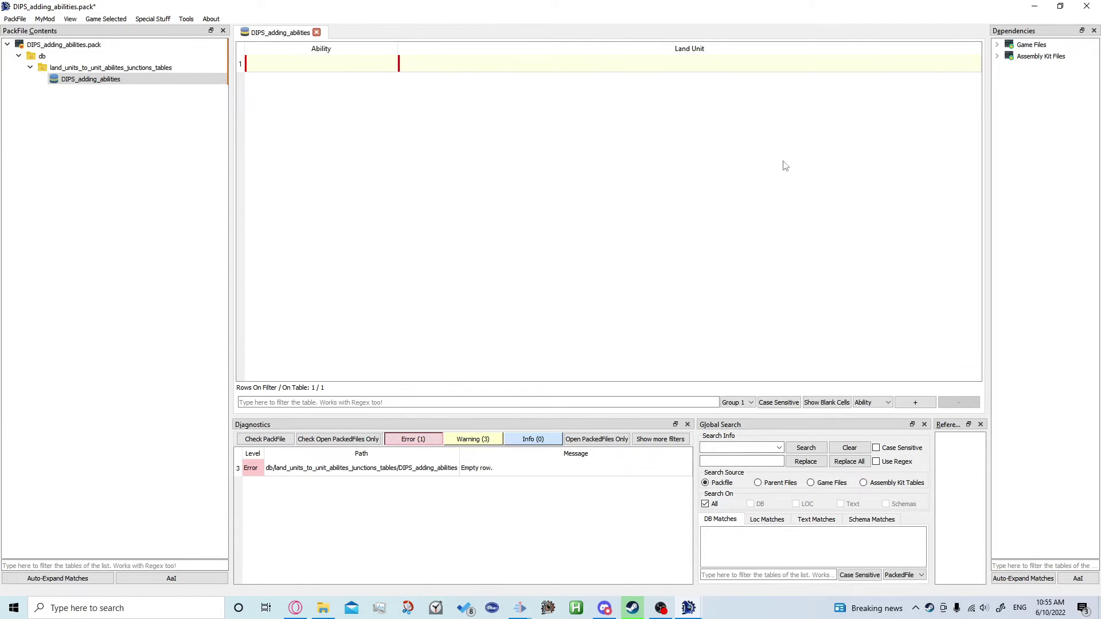
- Filter the game files for 'land_unit' and expand db/land_units_tables
{"action": "left_click", "coordinate": [997, 45]}
{"action": "type", "text": "la"}
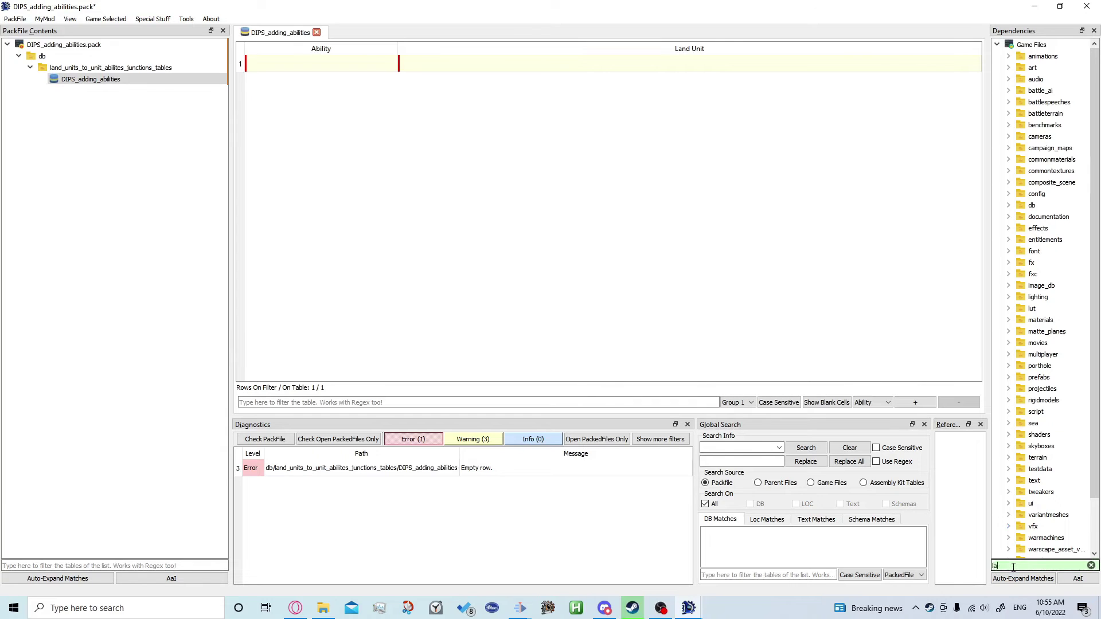
{"action": "type", "text": "nd_unit"}
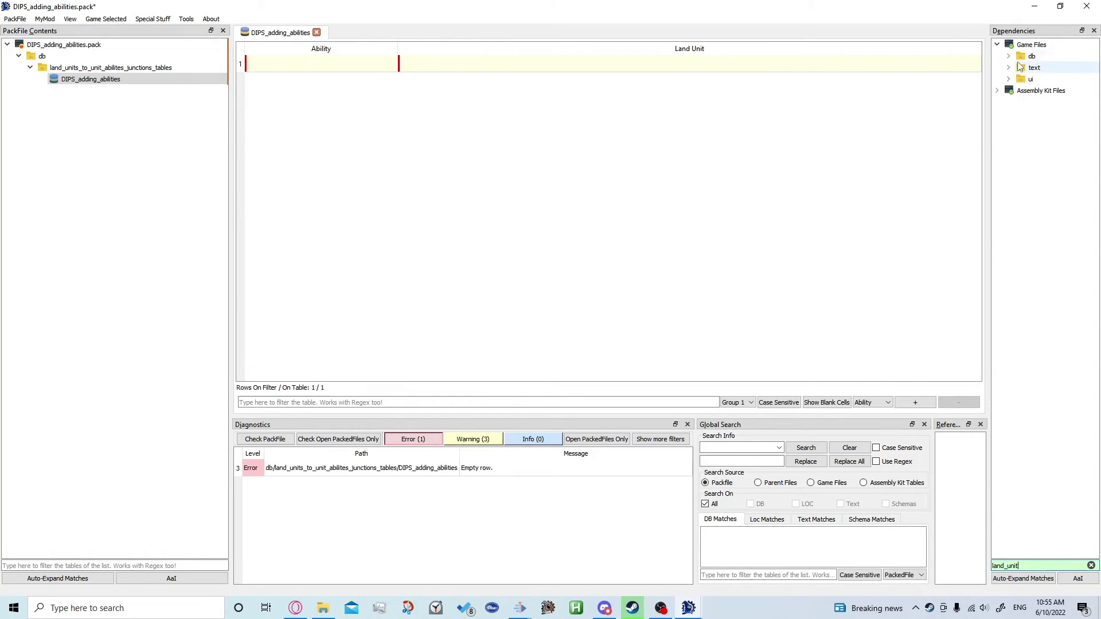
{"action": "left_click", "coordinate": [1008, 56]}
{"action": "left_click", "coordinate": [1021, 79]}
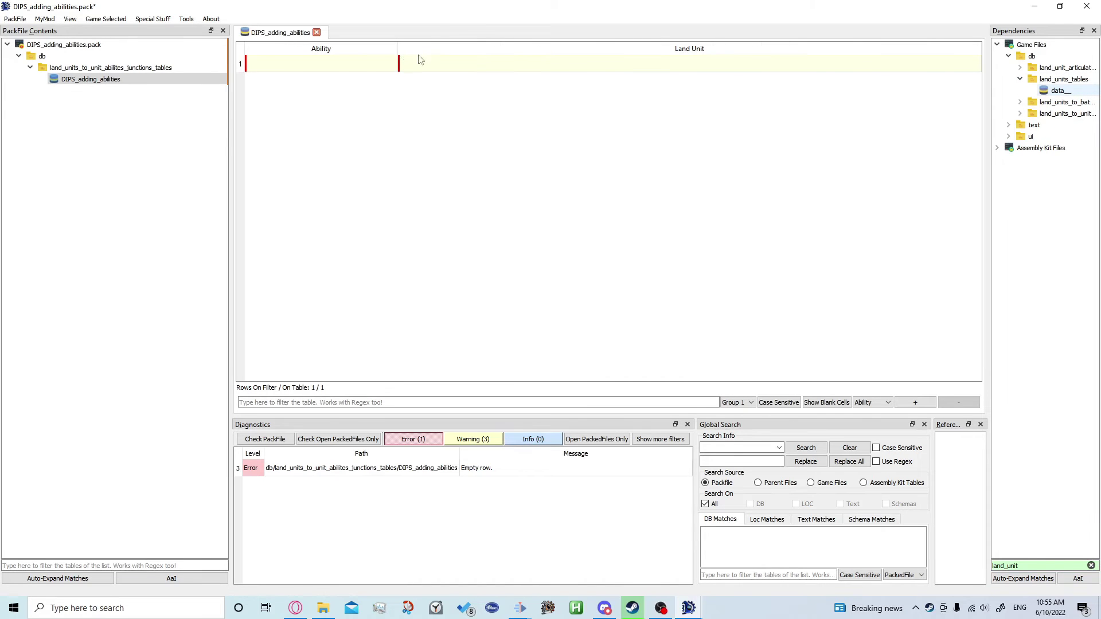
- Paste Skarbrand's key wh3_main_kho_cha_skarbrand_0 into Land Unit, then check the pack for errors
{"action": "left_click", "coordinate": [353, 402]}
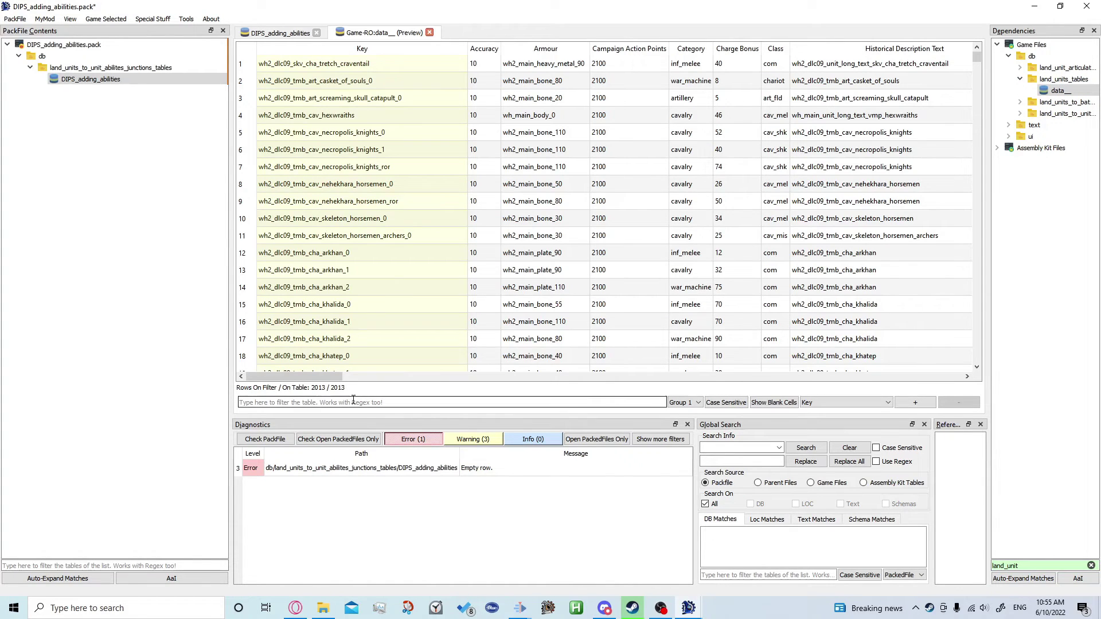
{"action": "type", "text": "skarbrand"}
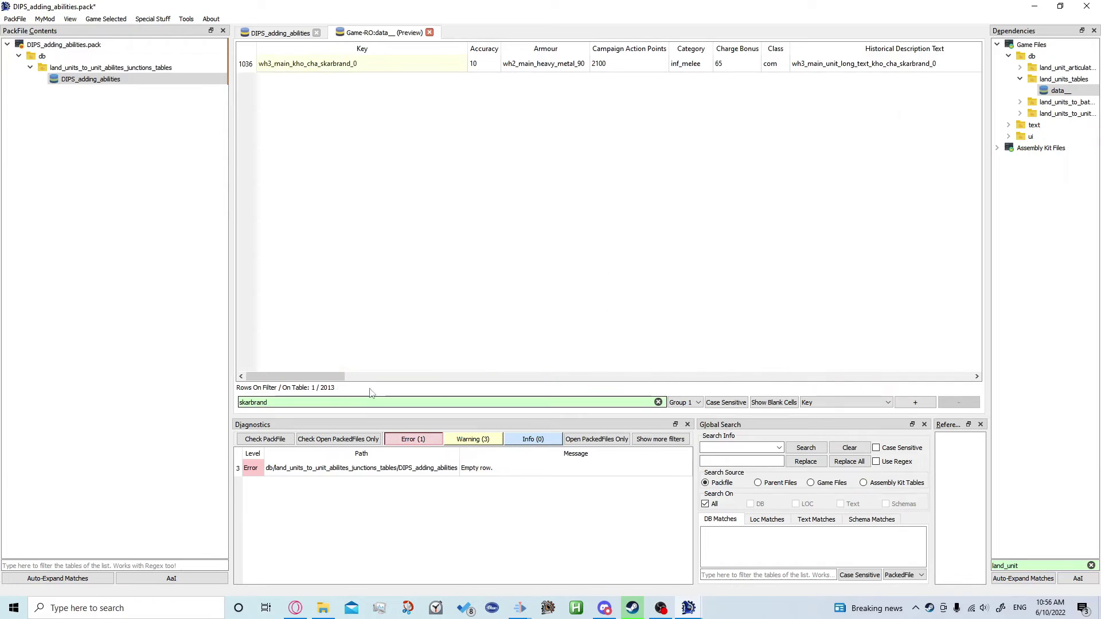
{"action": "left_click", "coordinate": [313, 66]}
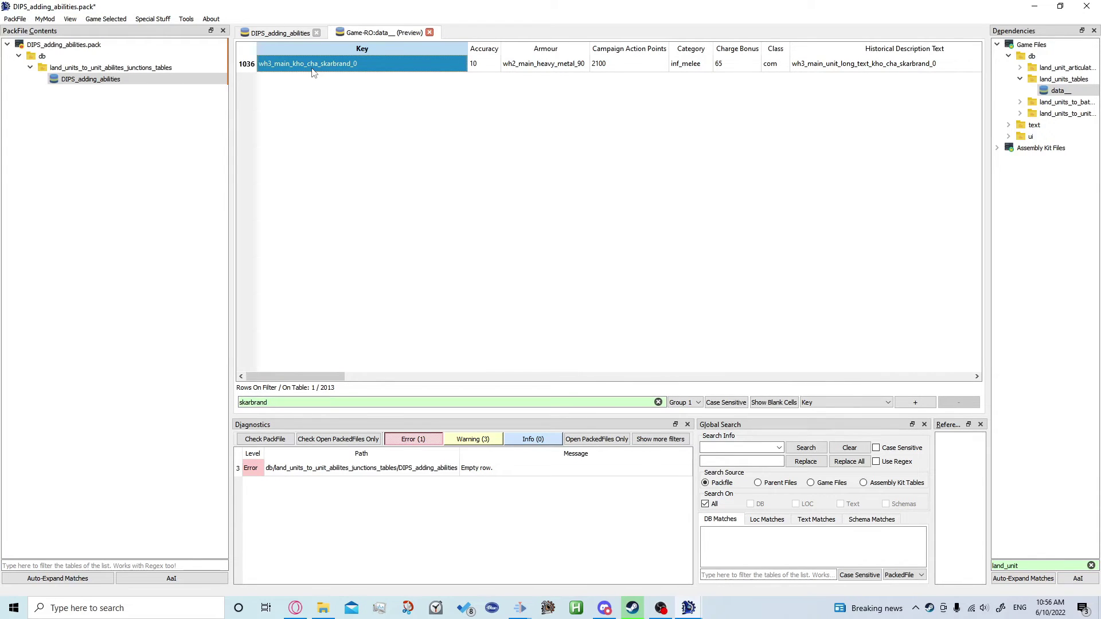
{"action": "left_click", "coordinate": [304, 27]}
{"action": "left_click", "coordinate": [501, 65]}
{"action": "type", "text": "wh3_main_kho_cha_skarbrand_0"}
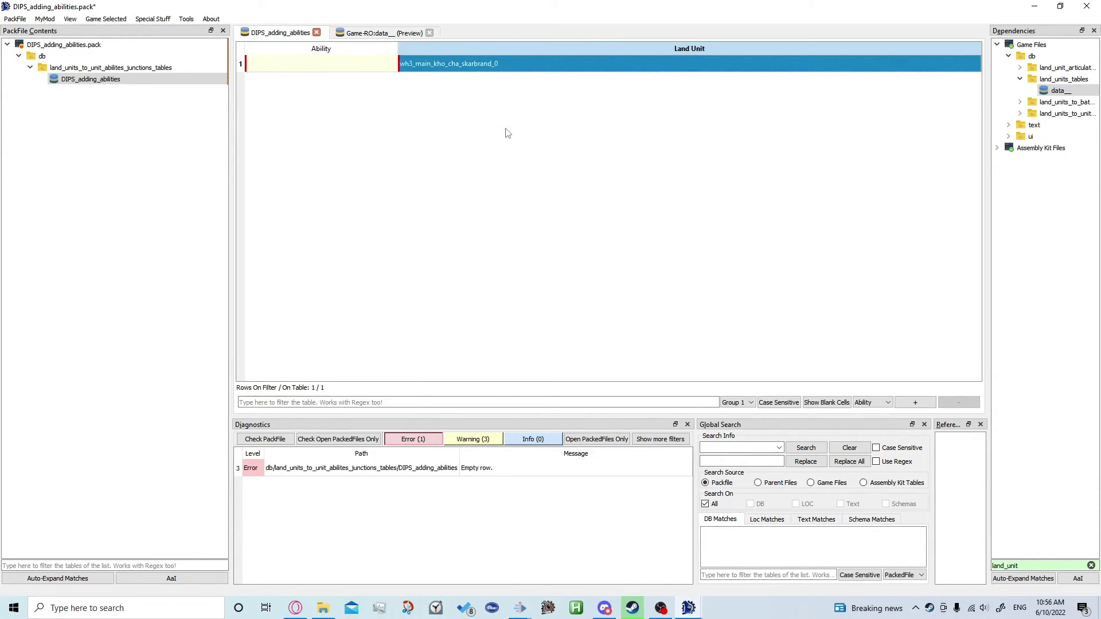
{"action": "left_click", "coordinate": [411, 154]}
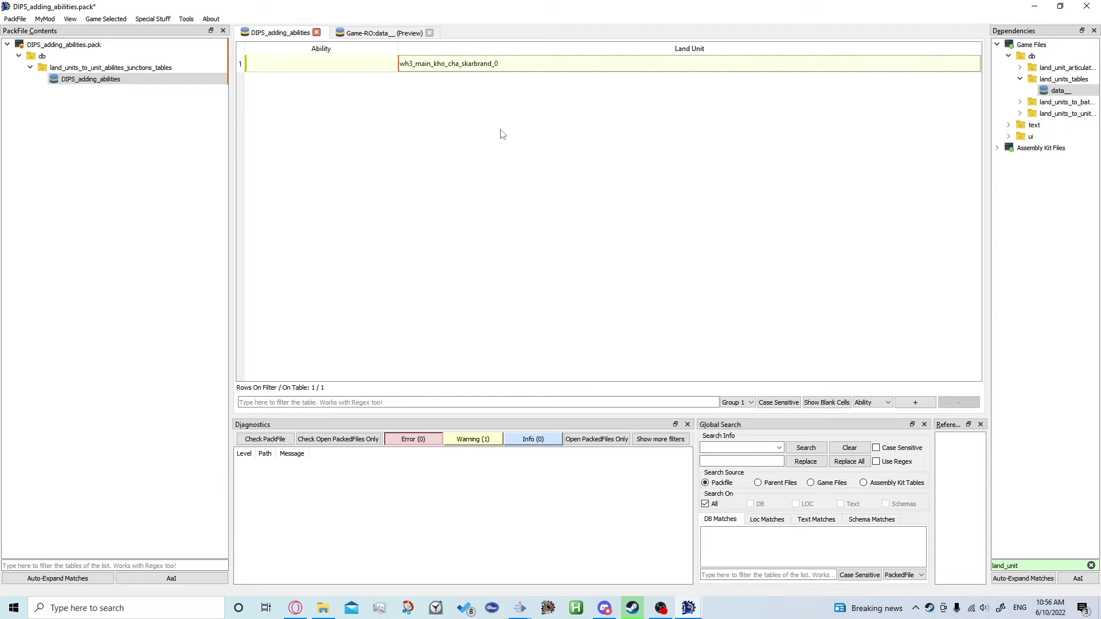
{"action": "left_click", "coordinate": [274, 441]}
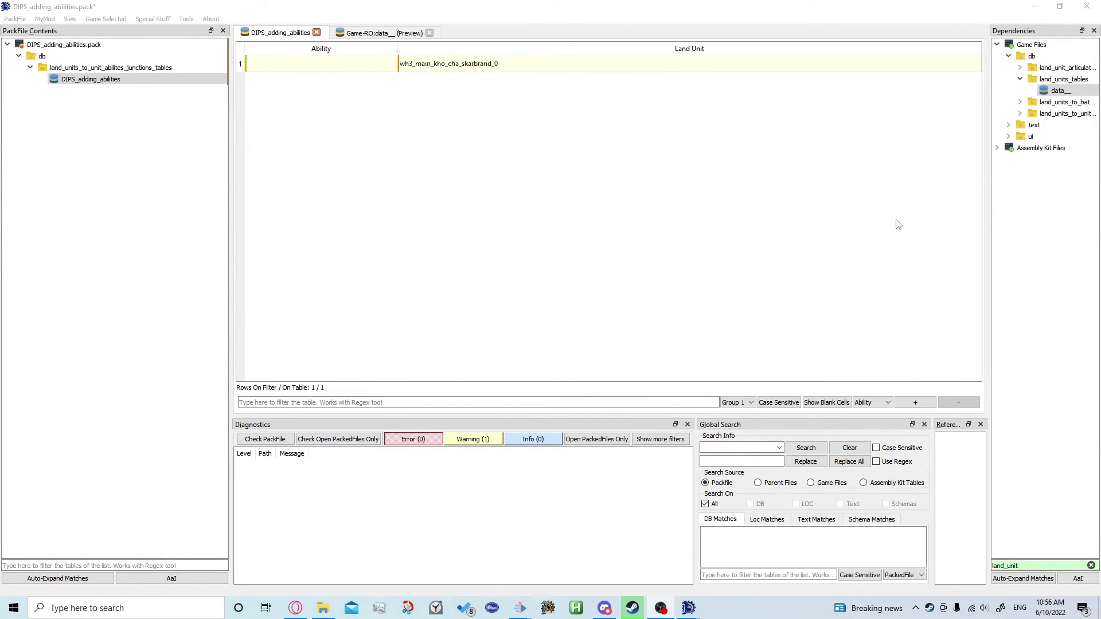
- Open the game's unit-abilities junctions table and filter its Land Unit column by 'dragon'
{"action": "left_click_drag", "start_coordinate": [989, 215], "coordinate": [910, 214]}
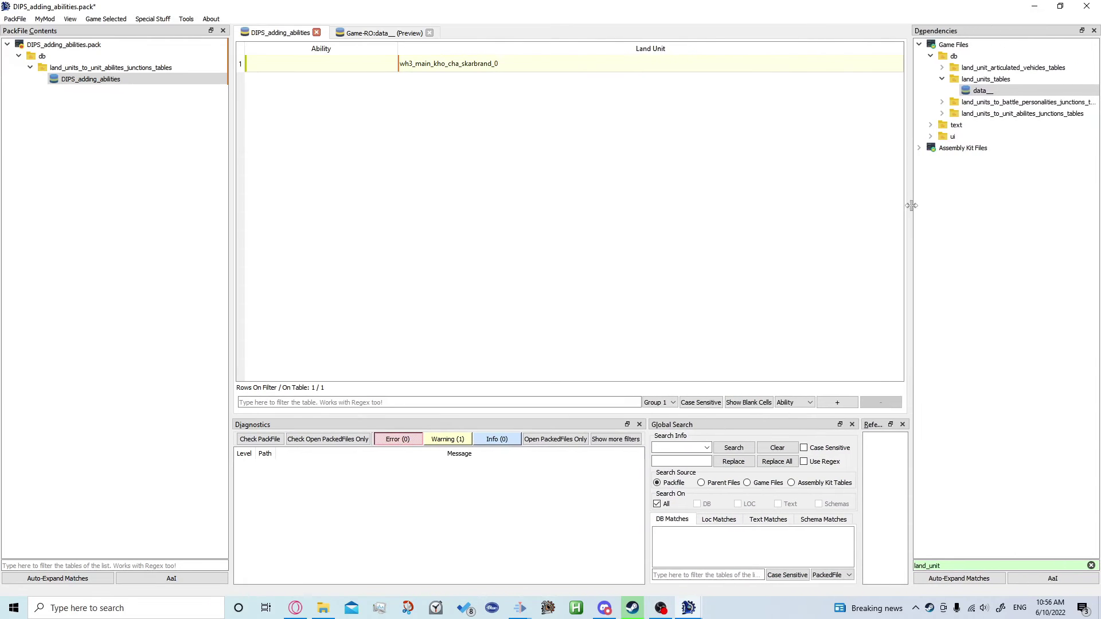
{"action": "left_click", "coordinate": [941, 114]}
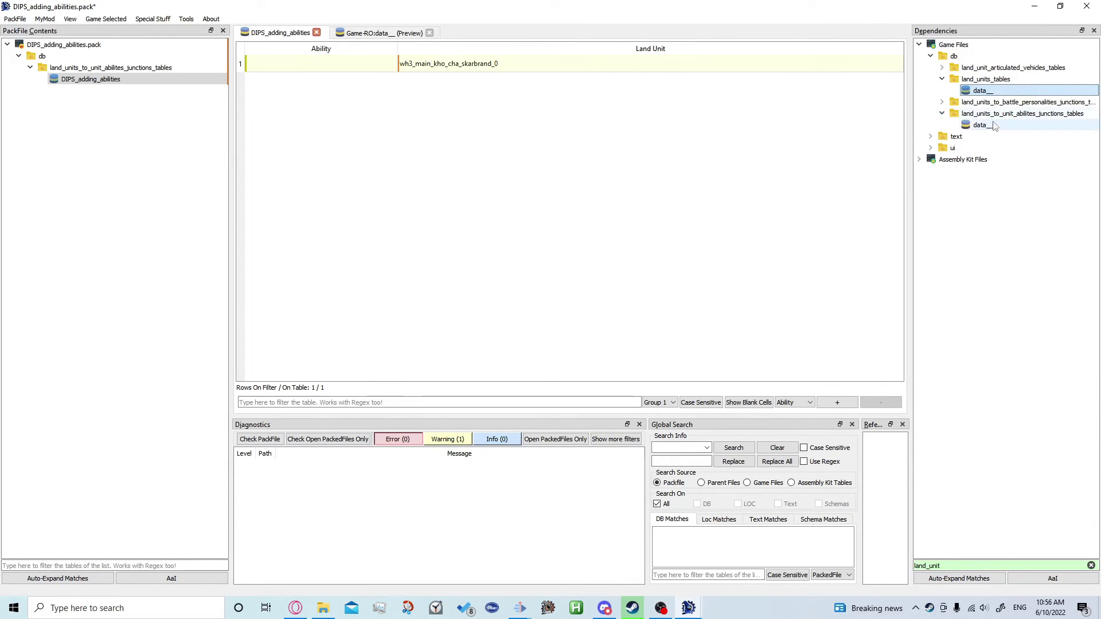
{"action": "double_click", "coordinate": [990, 129]}
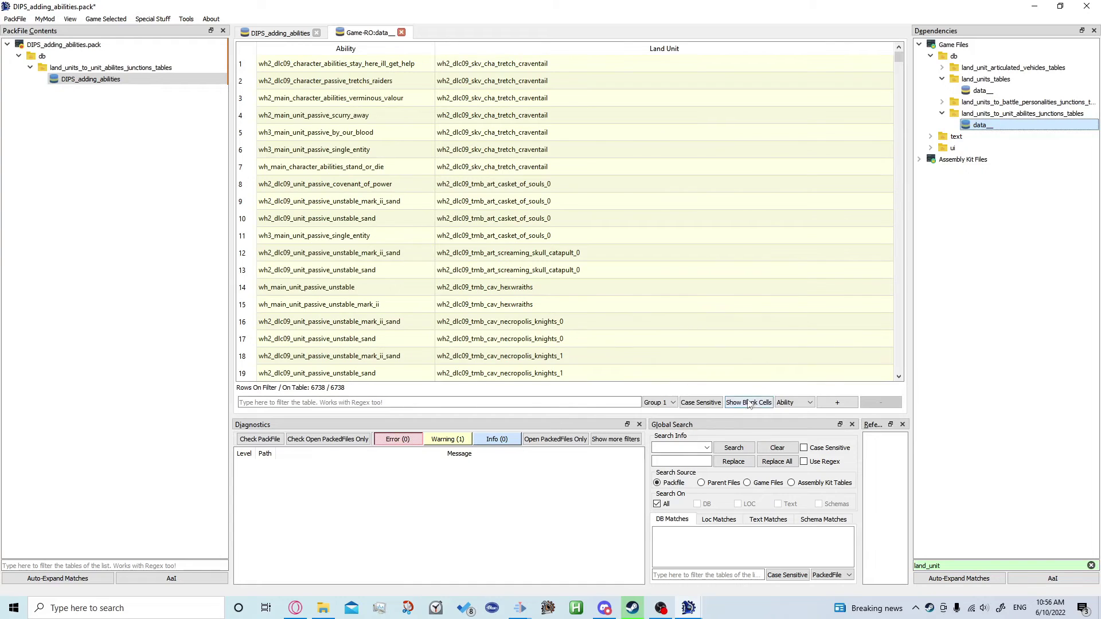
{"action": "left_click", "coordinate": [793, 403]}
{"action": "left_click", "coordinate": [772, 417]}
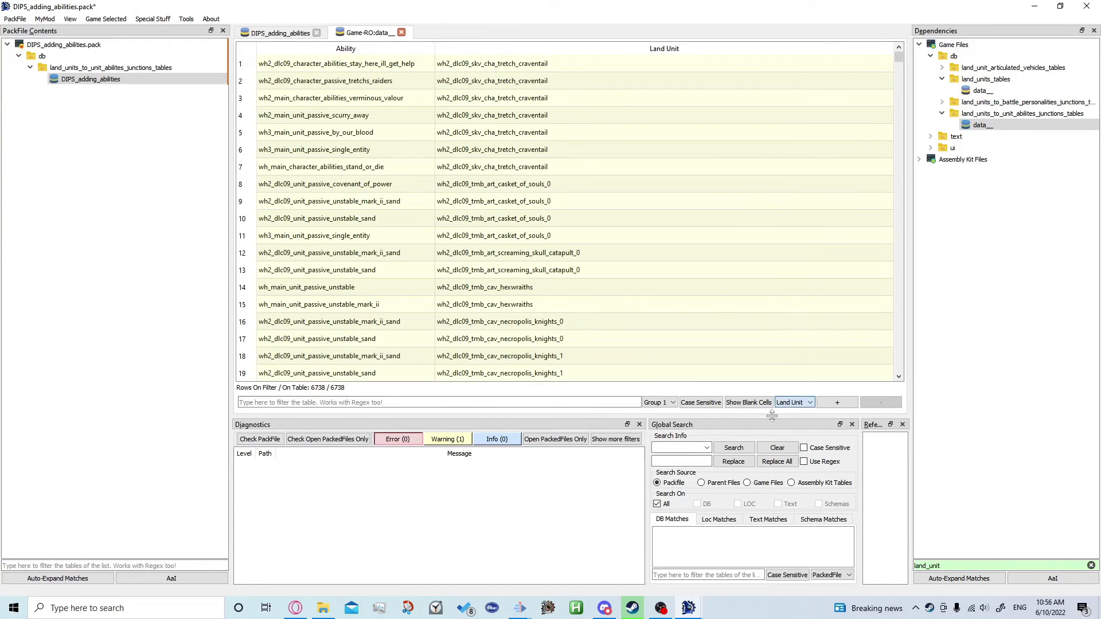
{"action": "left_click", "coordinate": [523, 402]}
{"action": "type", "text": "dragon"}
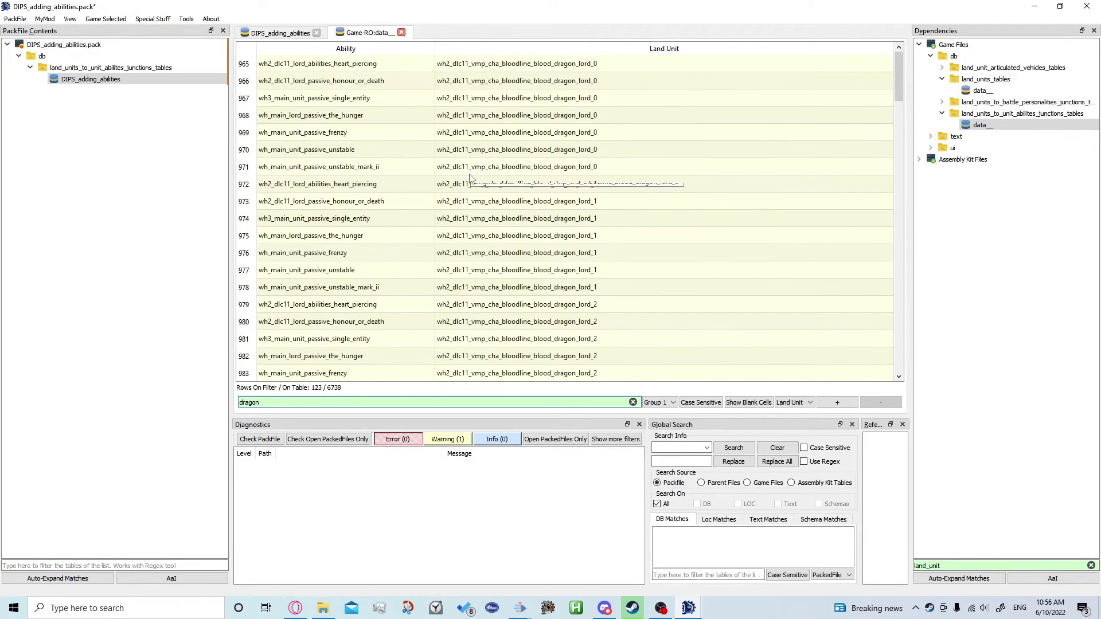
- Copy wh_main_lord_passive_the_hunger into the Ability cell of the DIPS_adding_abilities row
{"action": "left_click", "coordinate": [414, 238]}
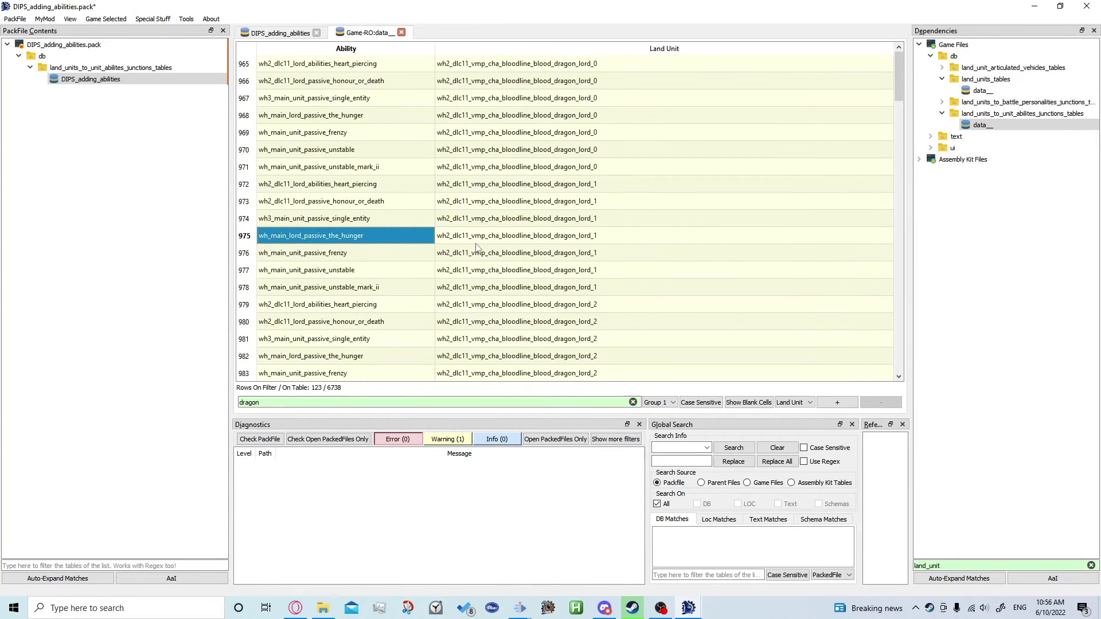
{"action": "left_click", "coordinate": [297, 35]}
{"action": "left_click", "coordinate": [300, 66]}
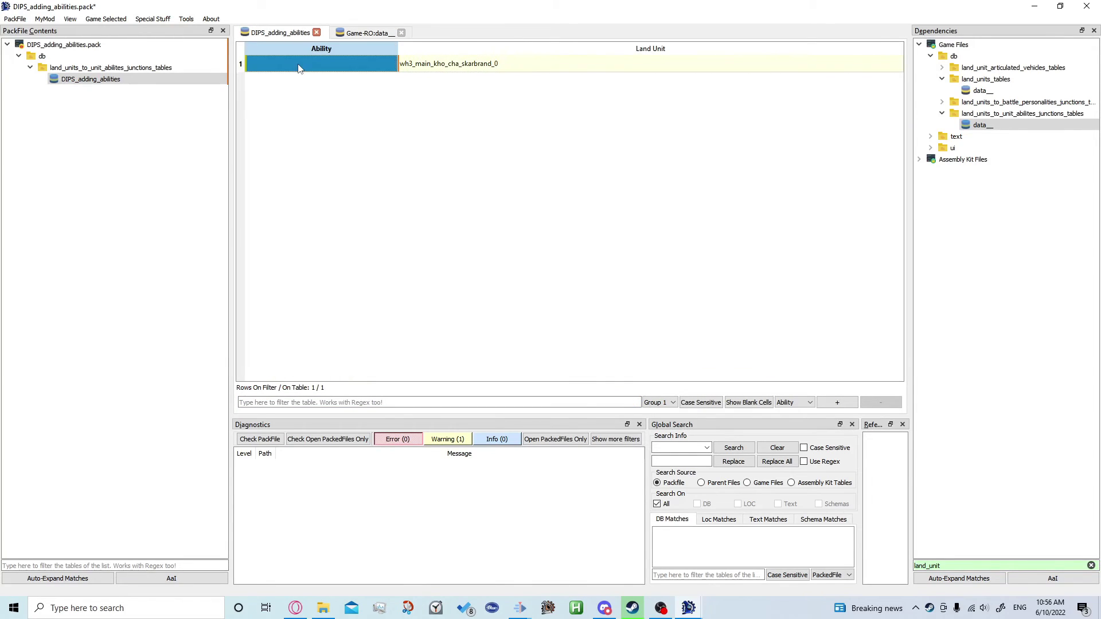
{"action": "type", "text": "wh_main_lord_passive_the_hunger"}
{"action": "left_click", "coordinate": [331, 98]}
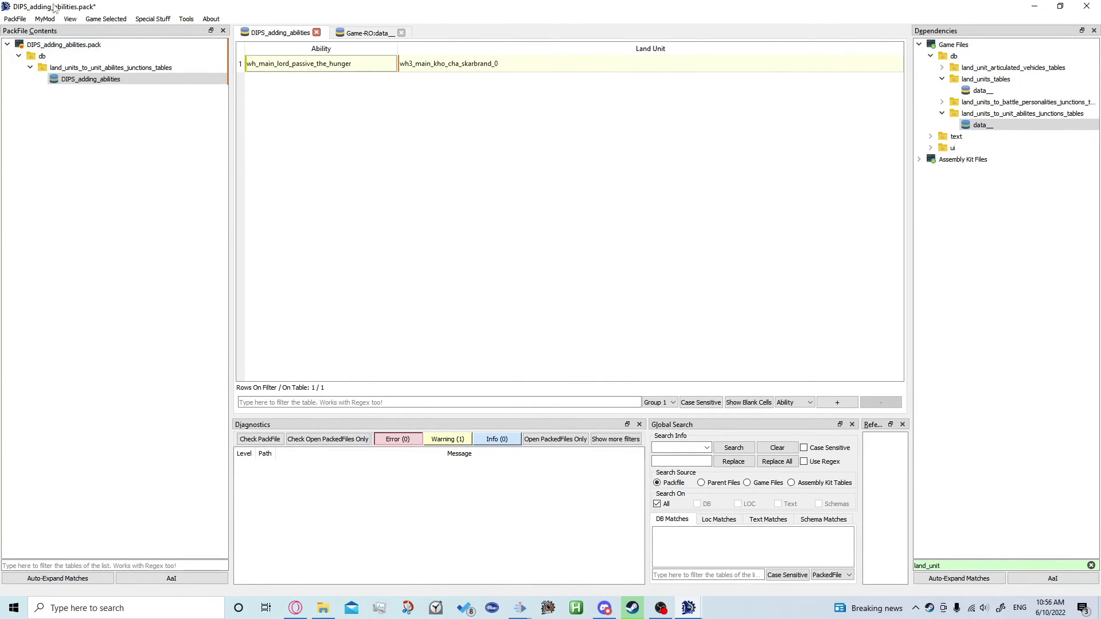
- Save the pack, install it into the game, and launch Warhammer III
{"action": "left_click", "coordinate": [15, 19]}
{"action": "left_click", "coordinate": [38, 55]}
{"action": "left_click", "coordinate": [15, 19]}
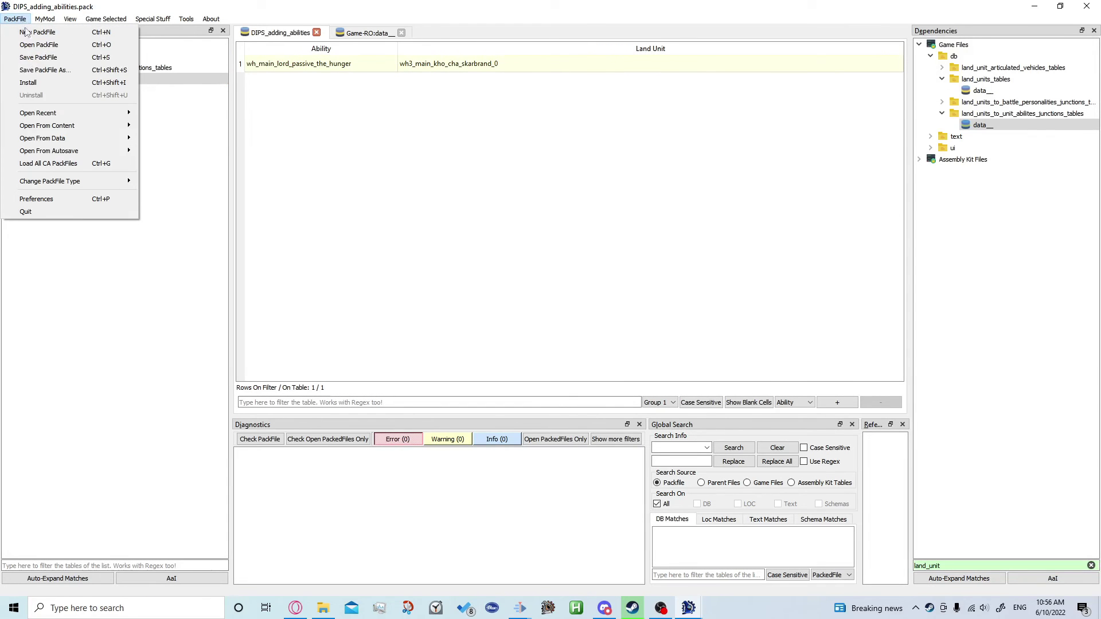
{"action": "left_click", "coordinate": [38, 81]}
{"action": "left_click", "coordinate": [106, 19]}
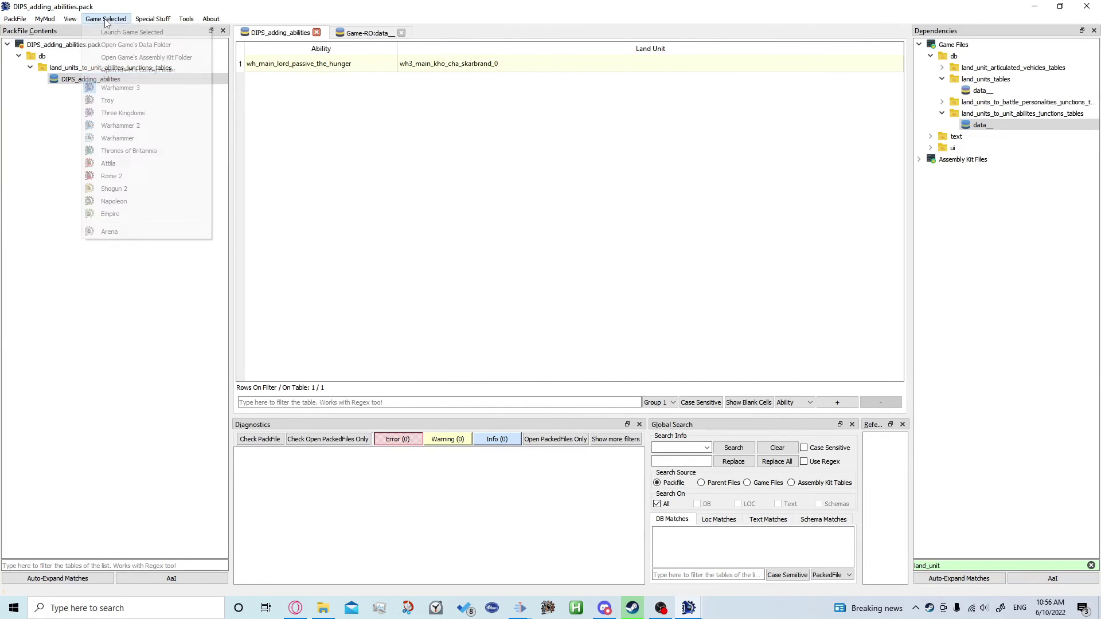
{"action": "left_click", "coordinate": [113, 33]}
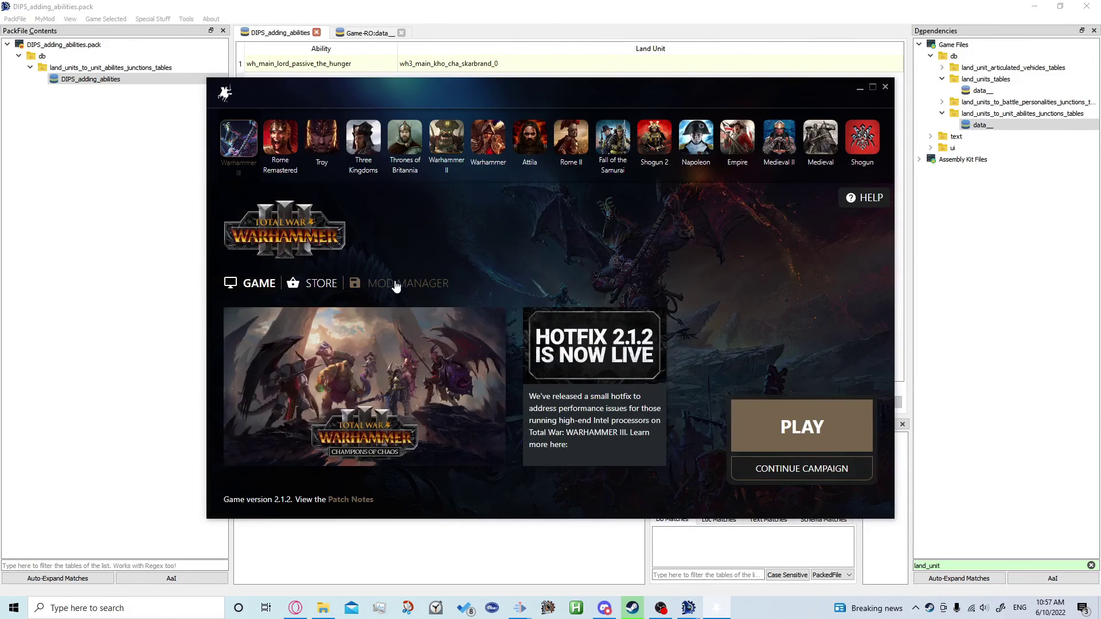
- Enable DIPS_adding_abilities.Pack, disable DIPS_adding_attributes.Pack, and play with that mod
{"action": "left_click", "coordinate": [395, 283]}
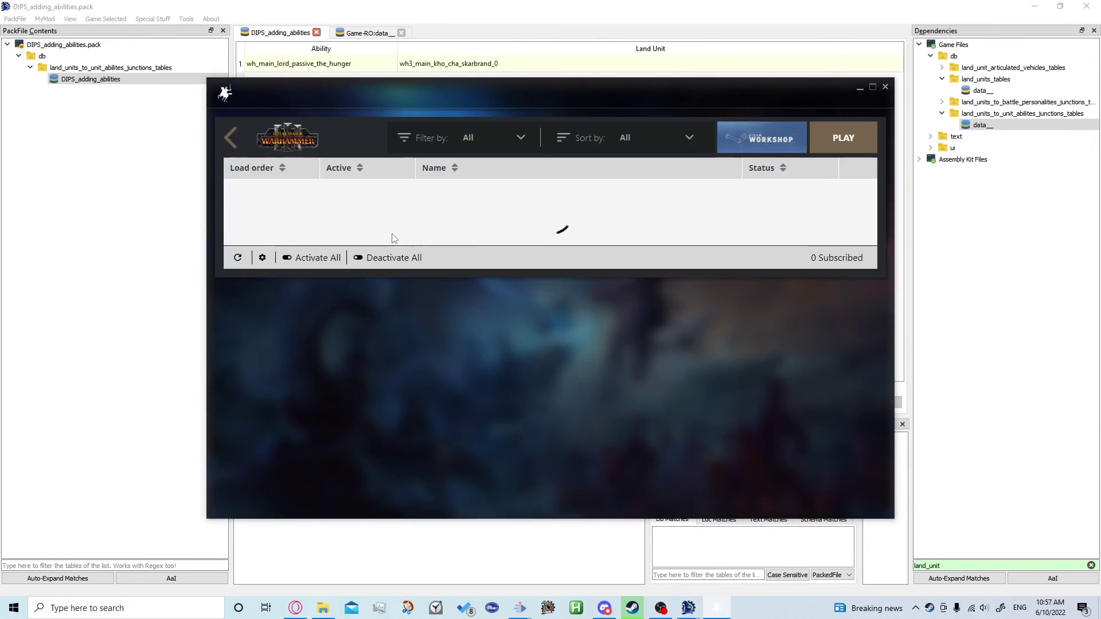
{"action": "scroll", "coordinate": [364, 302], "scroll_direction": "down", "scroll_amount": 2}
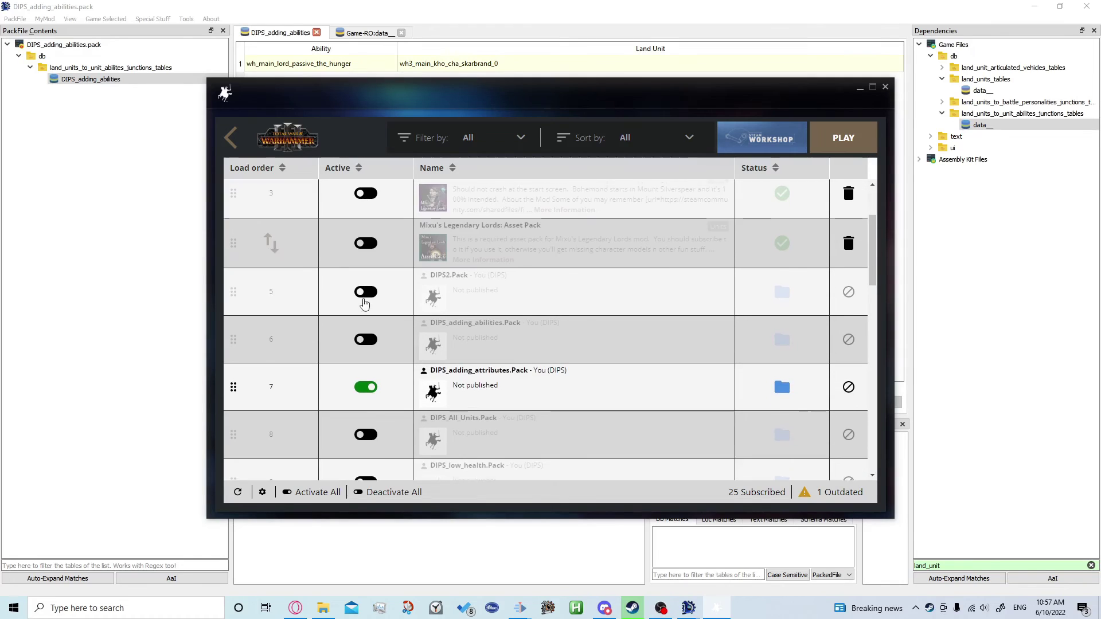
{"action": "left_click", "coordinate": [366, 336]}
{"action": "left_click", "coordinate": [366, 383]}
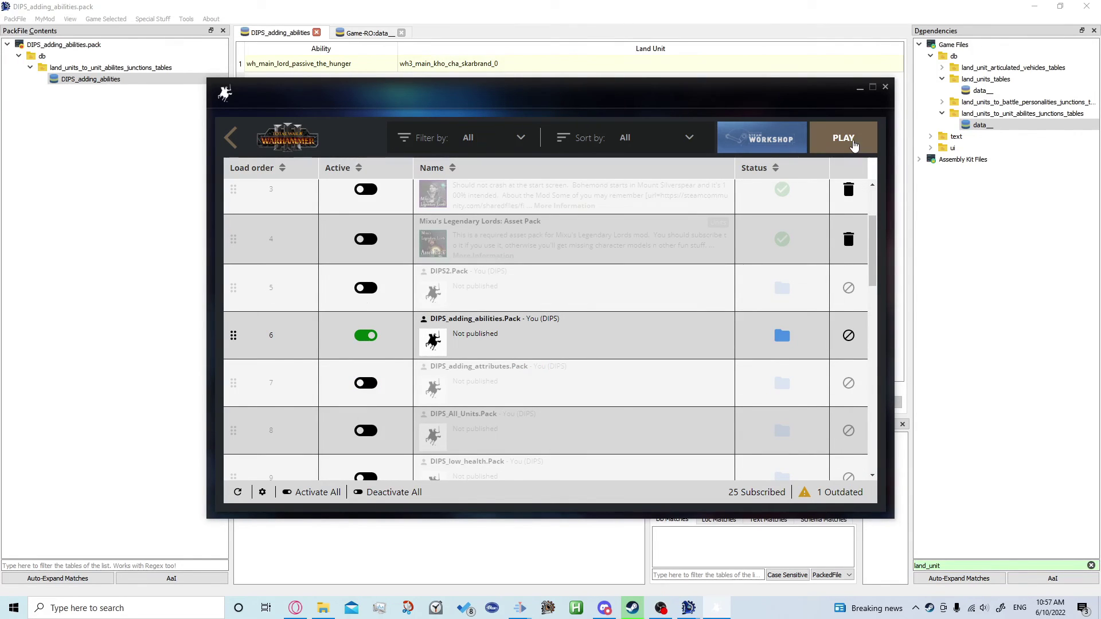
{"action": "left_click", "coordinate": [854, 145]}
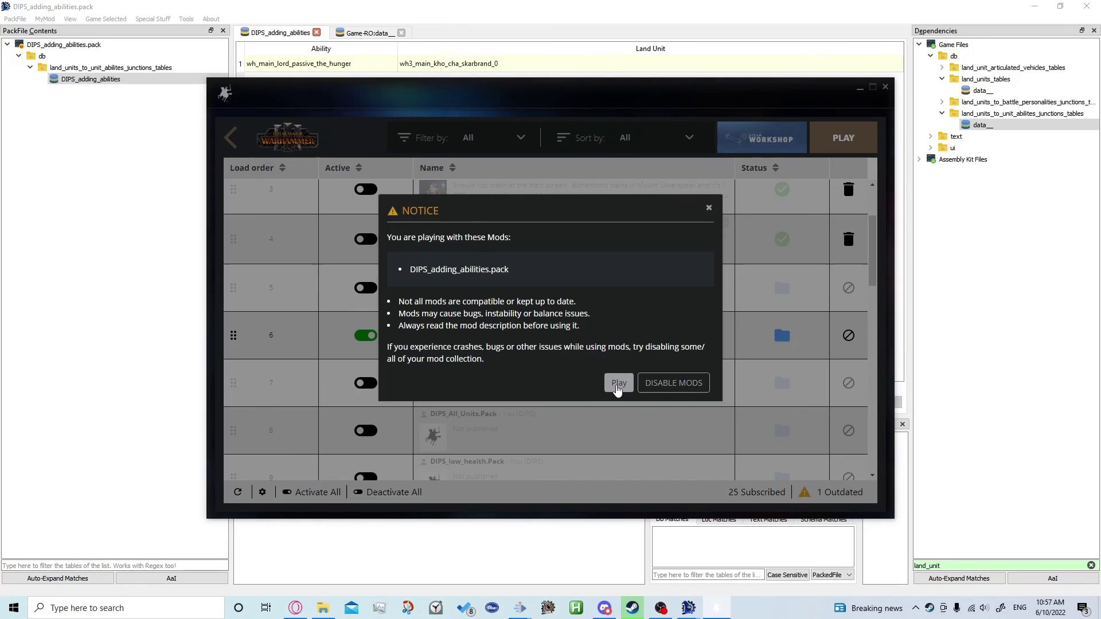
{"action": "left_click", "coordinate": [618, 384]}
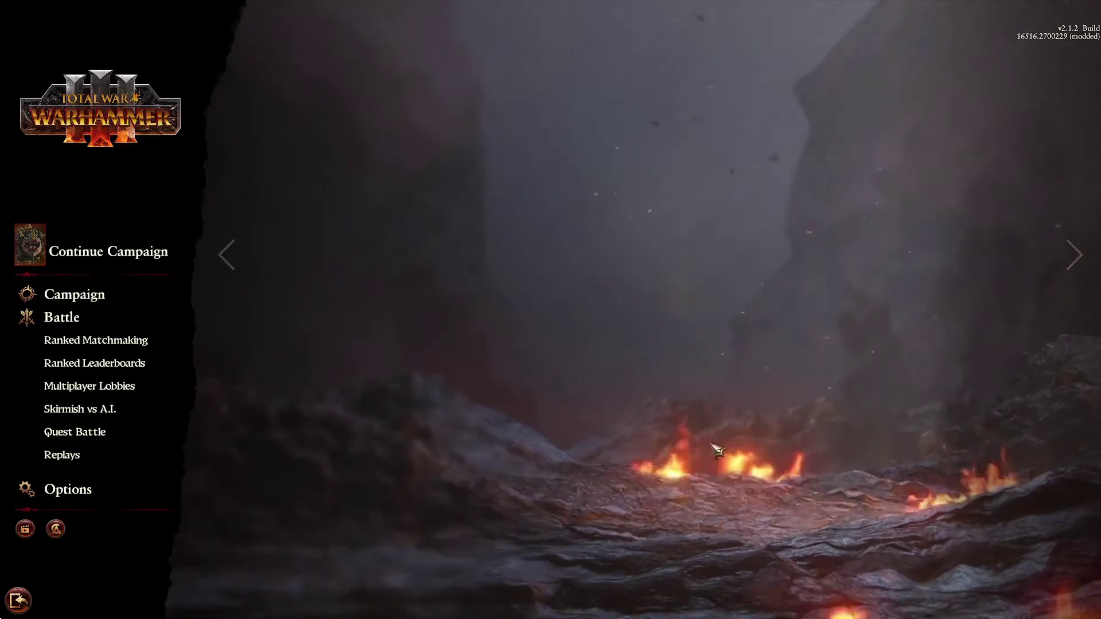
- Open Skirmish vs A.I. and scroll Skarbrand's abilities to find The Hunger
{"action": "left_click", "coordinate": [86, 410]}
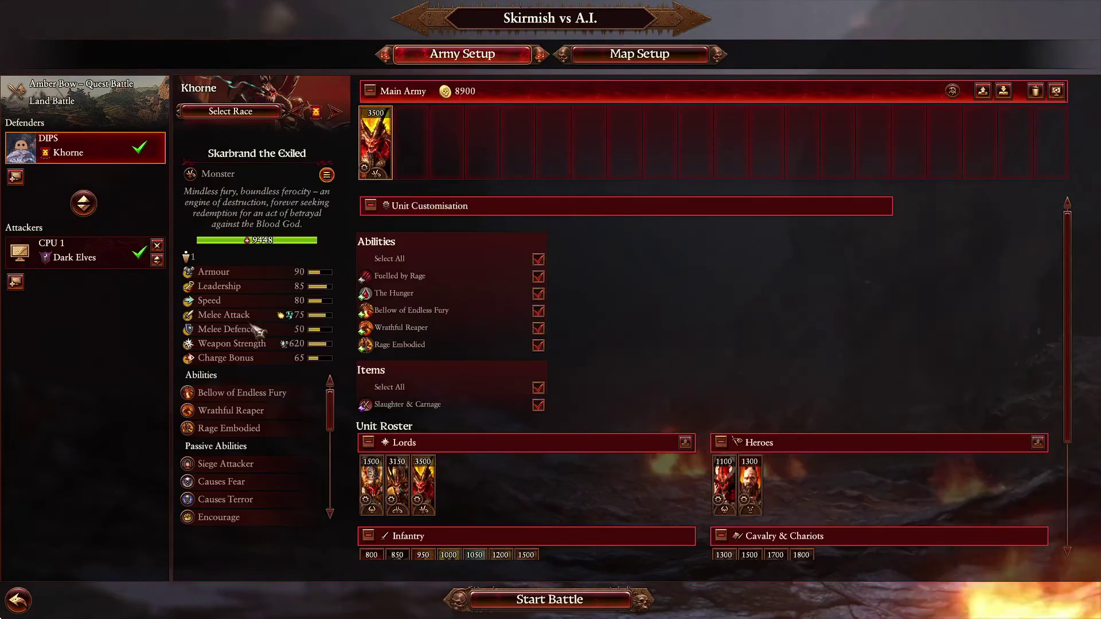
{"action": "scroll", "coordinate": [246, 427], "scroll_direction": "down", "scroll_amount": 5}
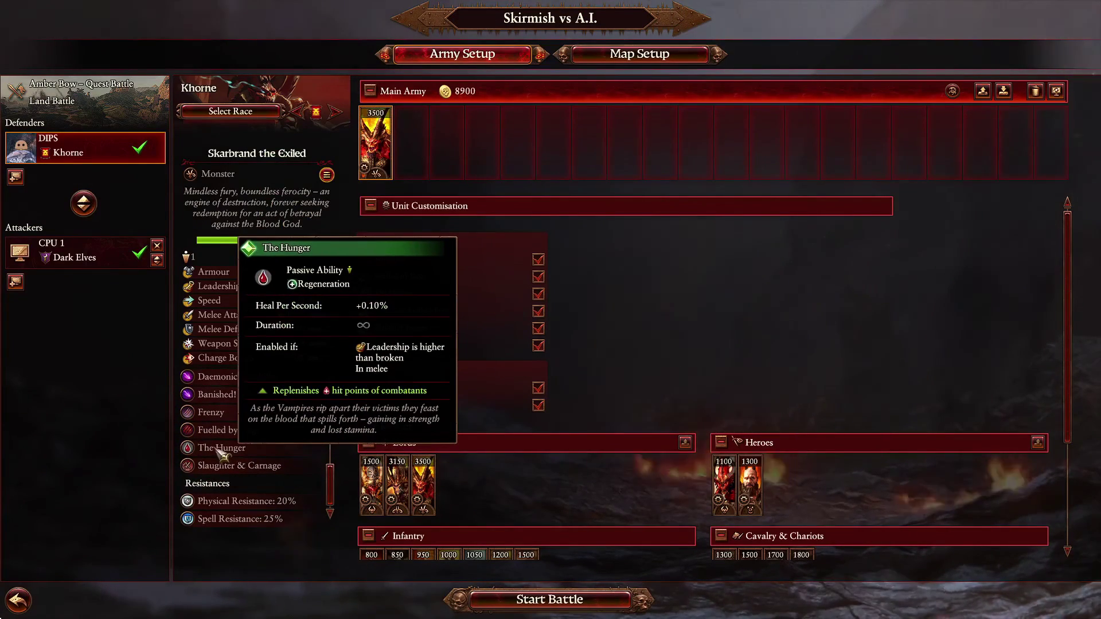